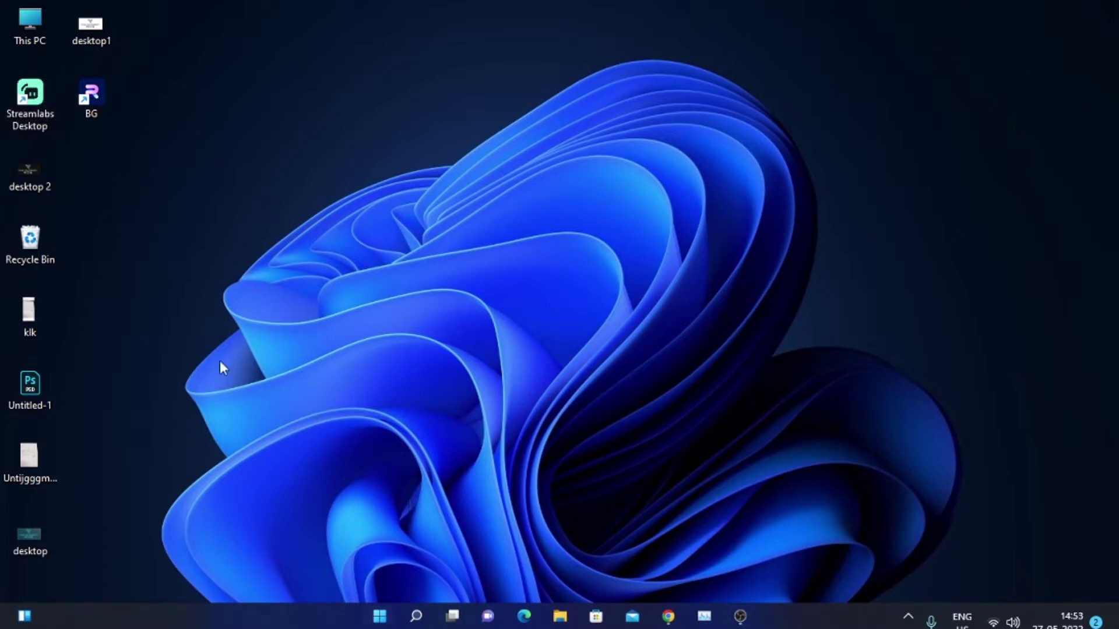
- In Streamlabs Desktop, add a new scene named with the streamer's first name and reselect the original scene
double_click(41, 100)
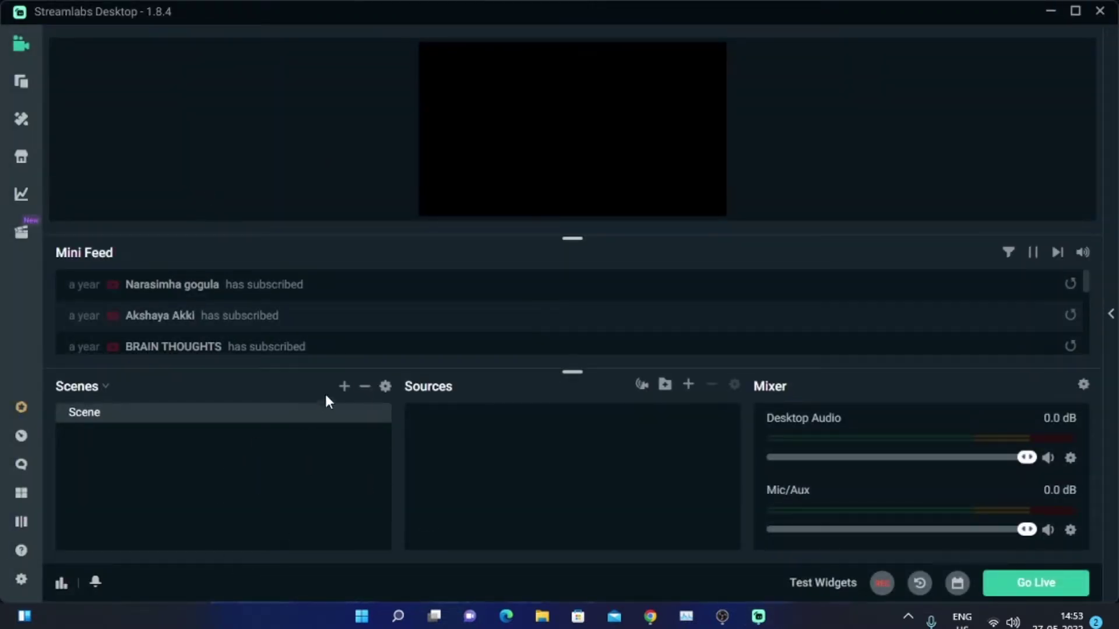
left_click(345, 388)
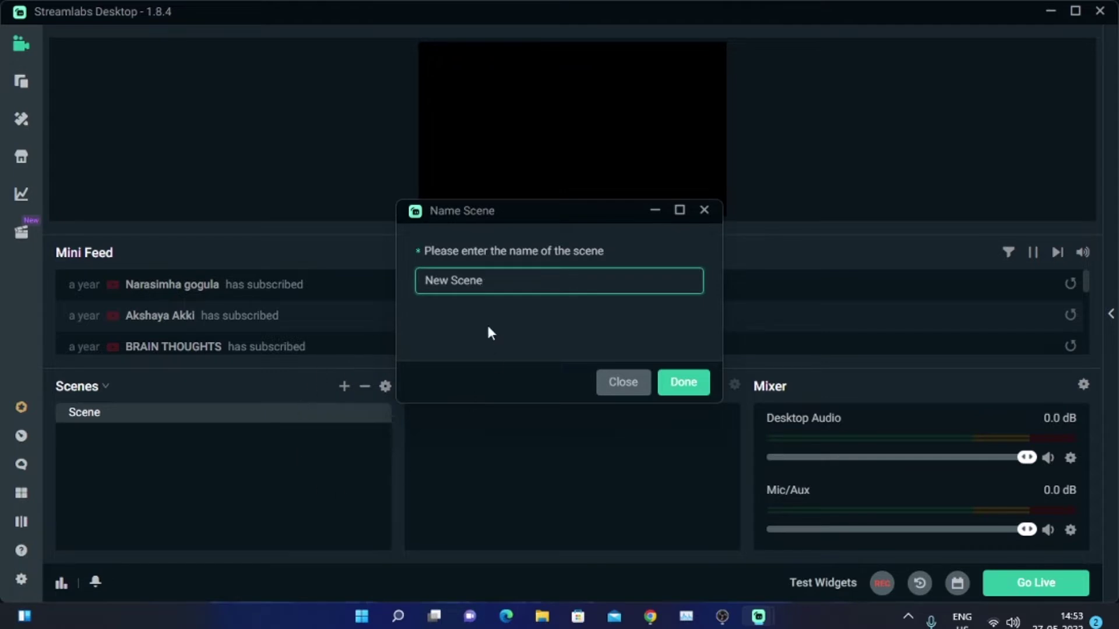
key("BackSpace")
type("maneesh")
left_click(699, 383)
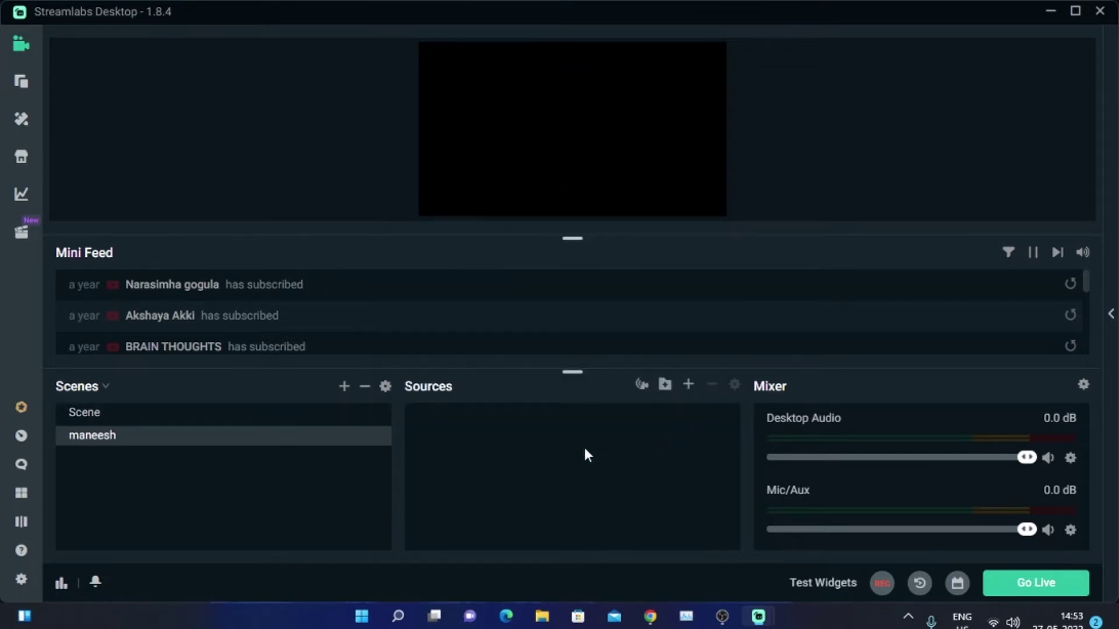
left_click(87, 421)
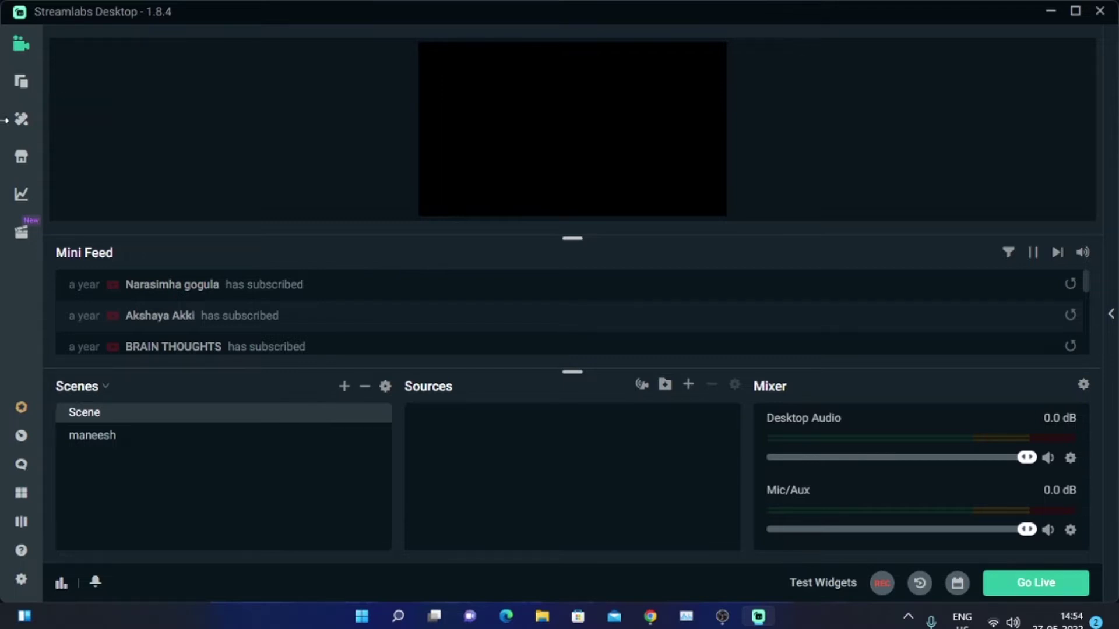
- Browse the overlay scene themes, from the newly added ones through the most popular to the recommended ones
left_click(22, 122)
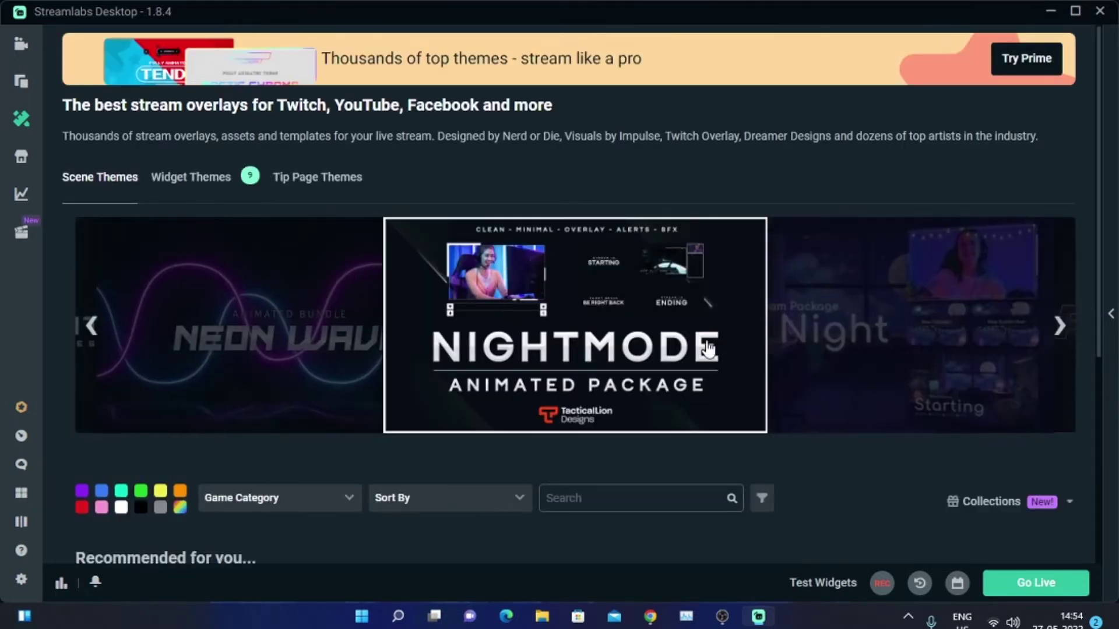
scroll(542, 364, "down", 3)
scroll(542, 364, "down", 2)
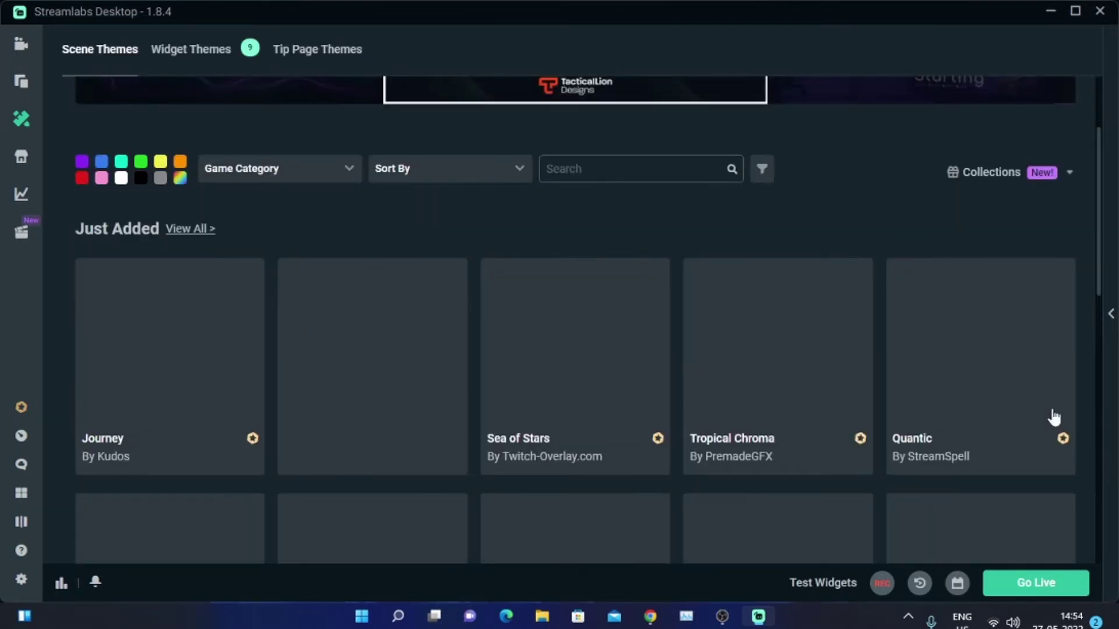
scroll(929, 315, "down", 3)
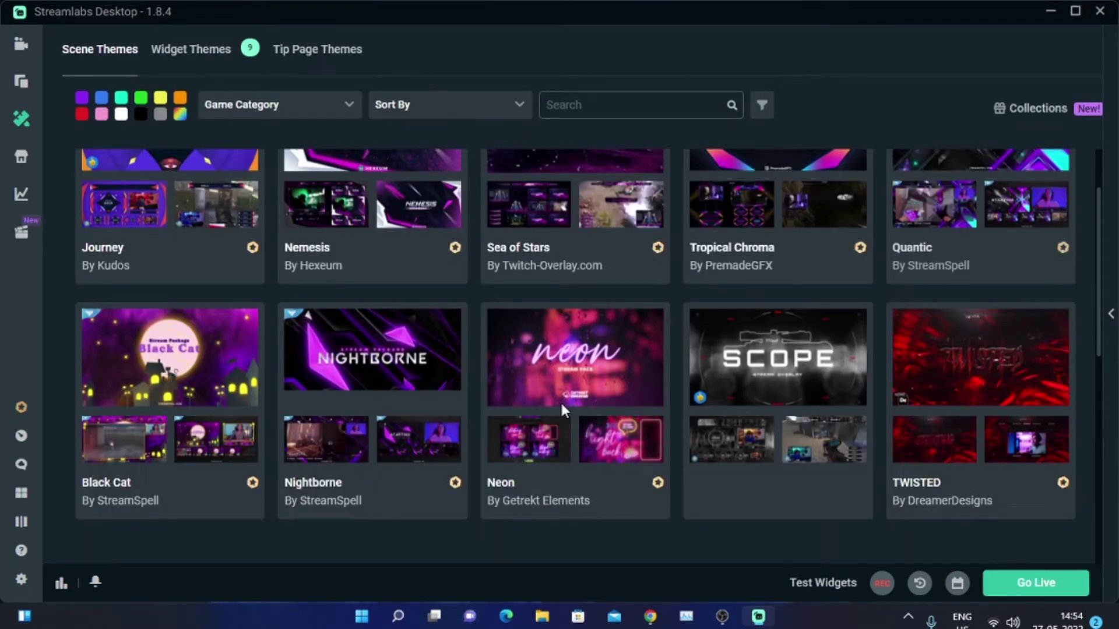
scroll(562, 404, "down", 3)
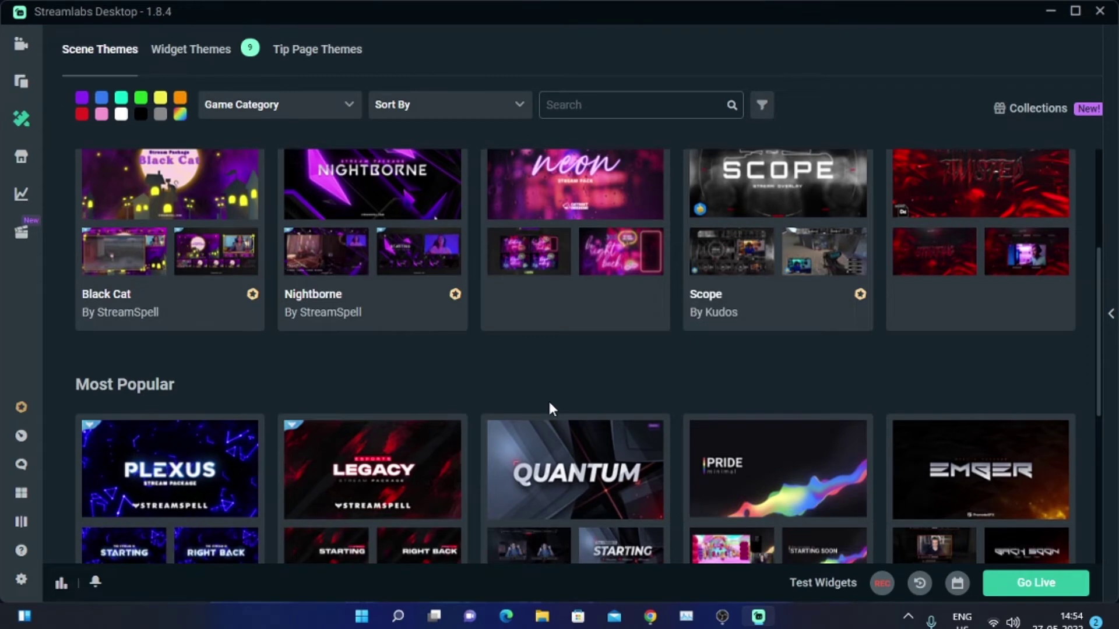
scroll(551, 408, "down", 5)
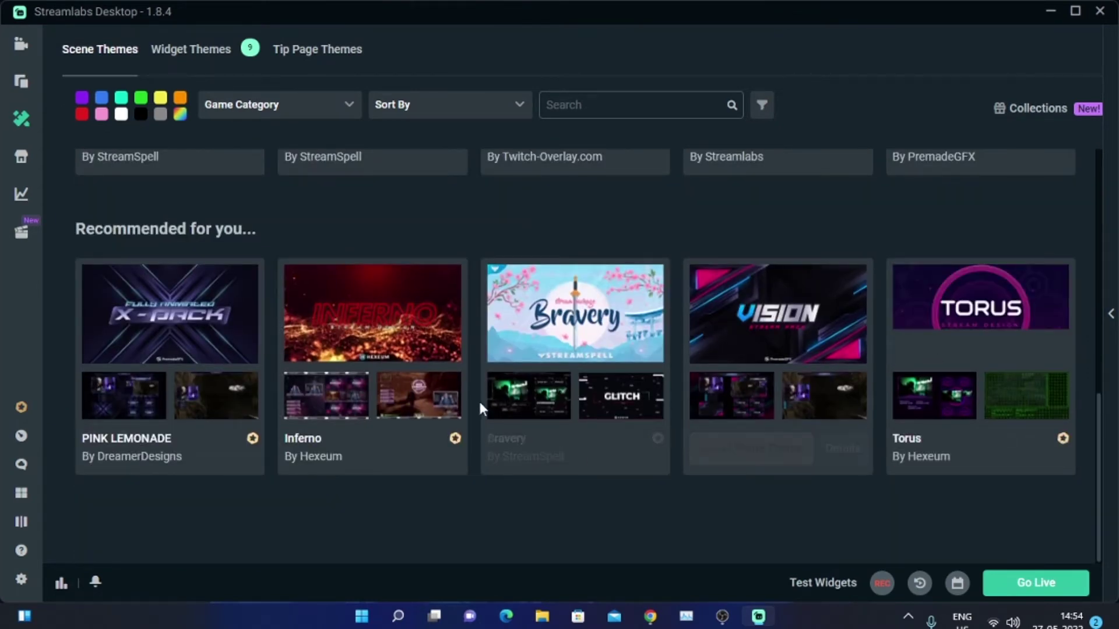
scroll(457, 324, "up", 12)
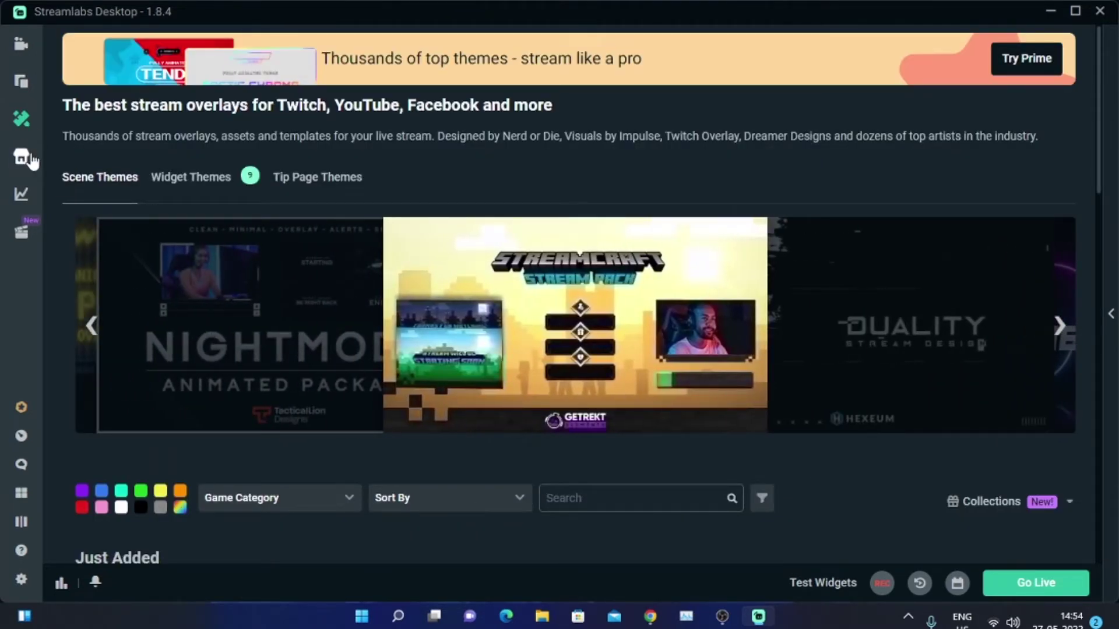
- Review the goals and community reach page, and look over the Streamlabs web dashboard in the browser
left_click(20, 198)
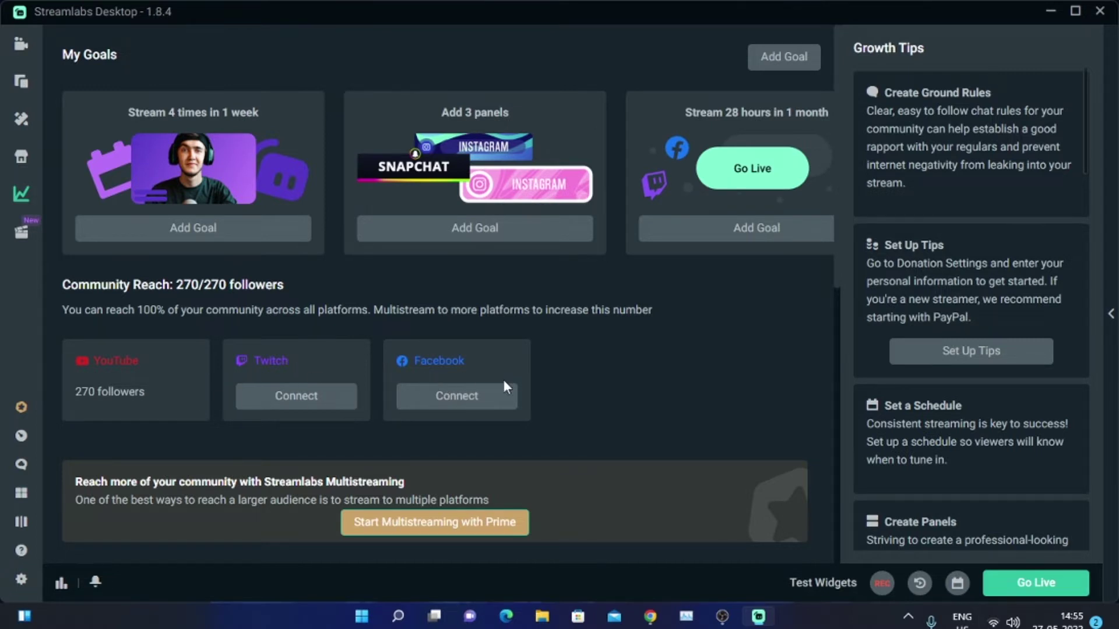
scroll(431, 408, "down", 3)
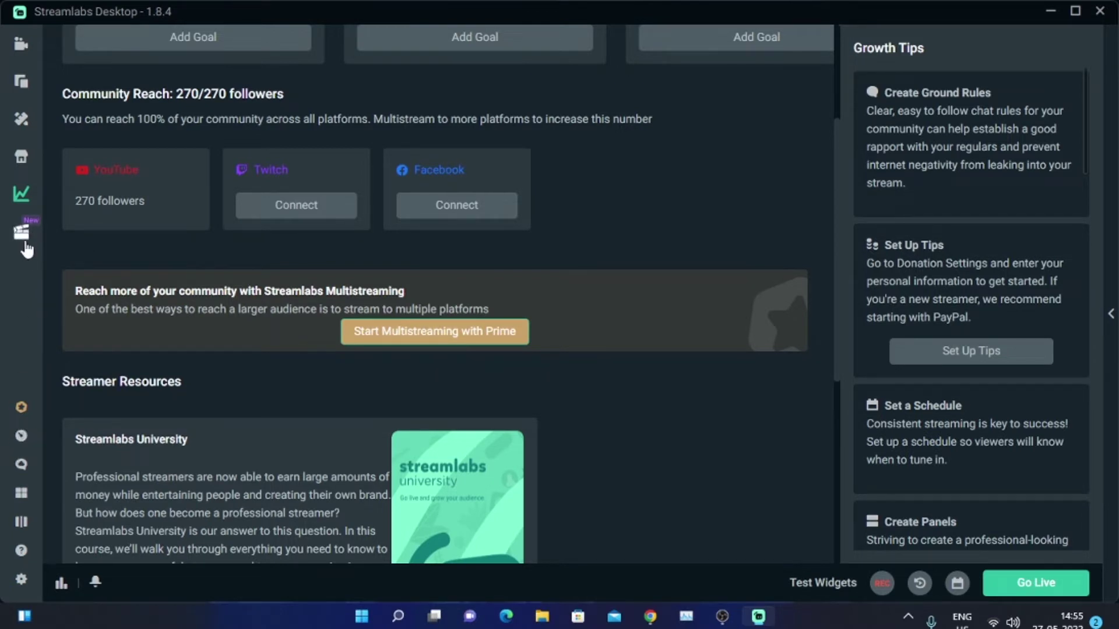
left_click(23, 436)
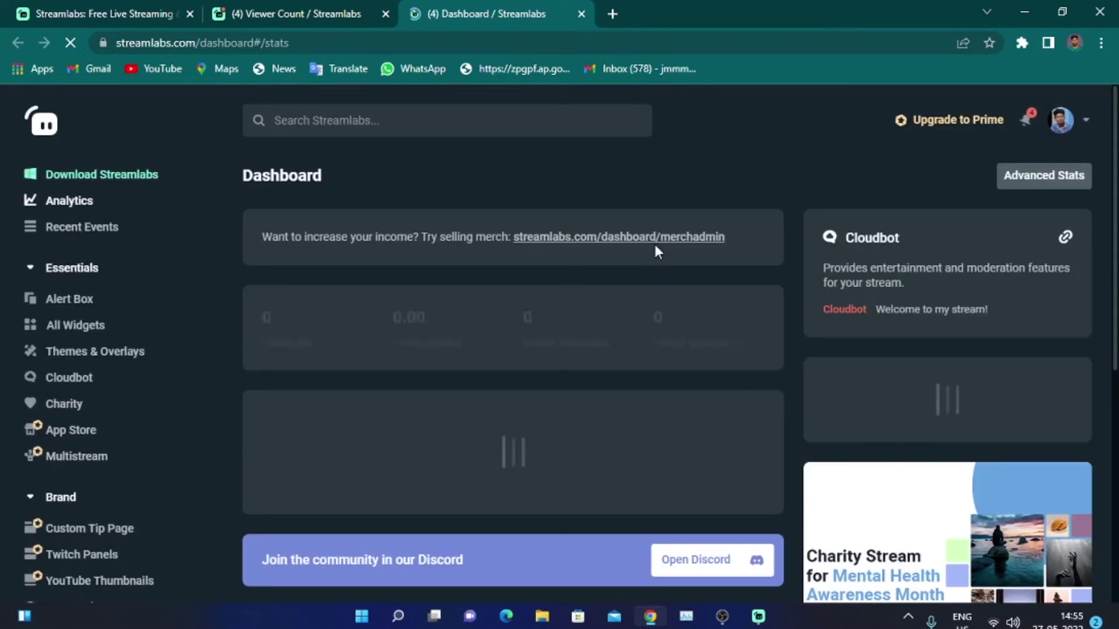
scroll(481, 299, "down", 10)
scroll(1084, 243, "up", 4)
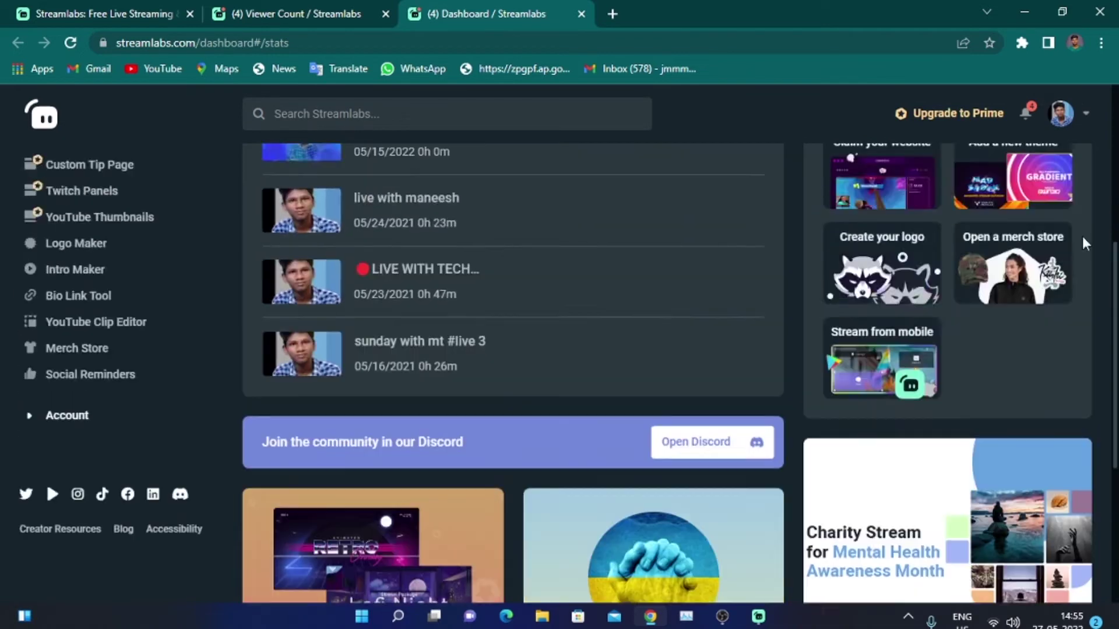
scroll(1084, 243, "up", 6)
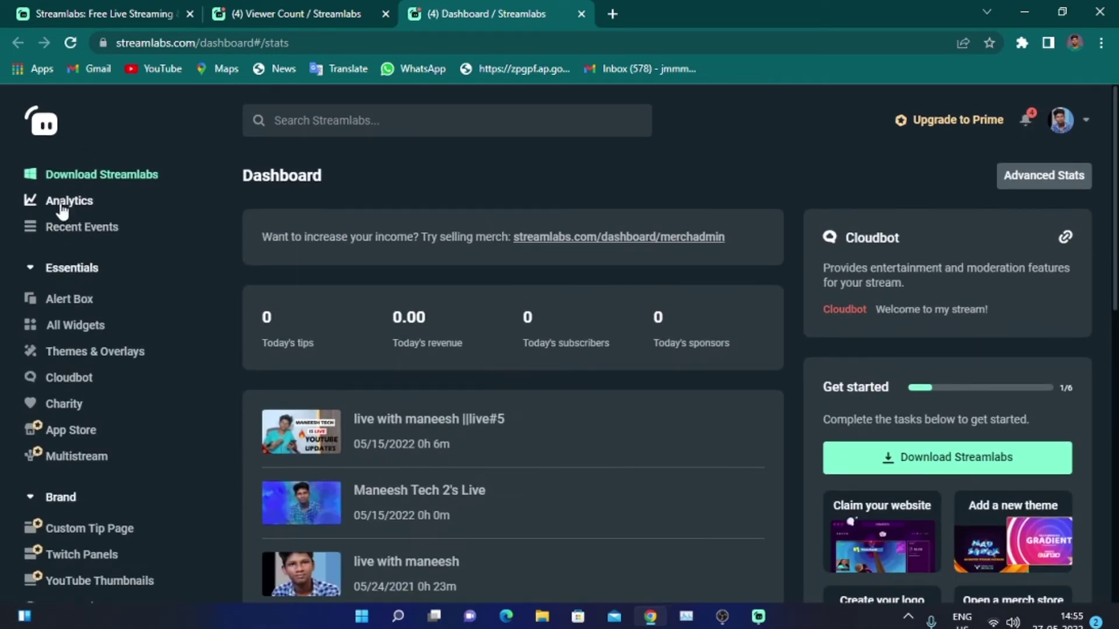
- Browse the complete widgets gallery on the web dashboard, including the popular and new widgets
left_click(75, 326)
scroll(781, 402, "down", 2)
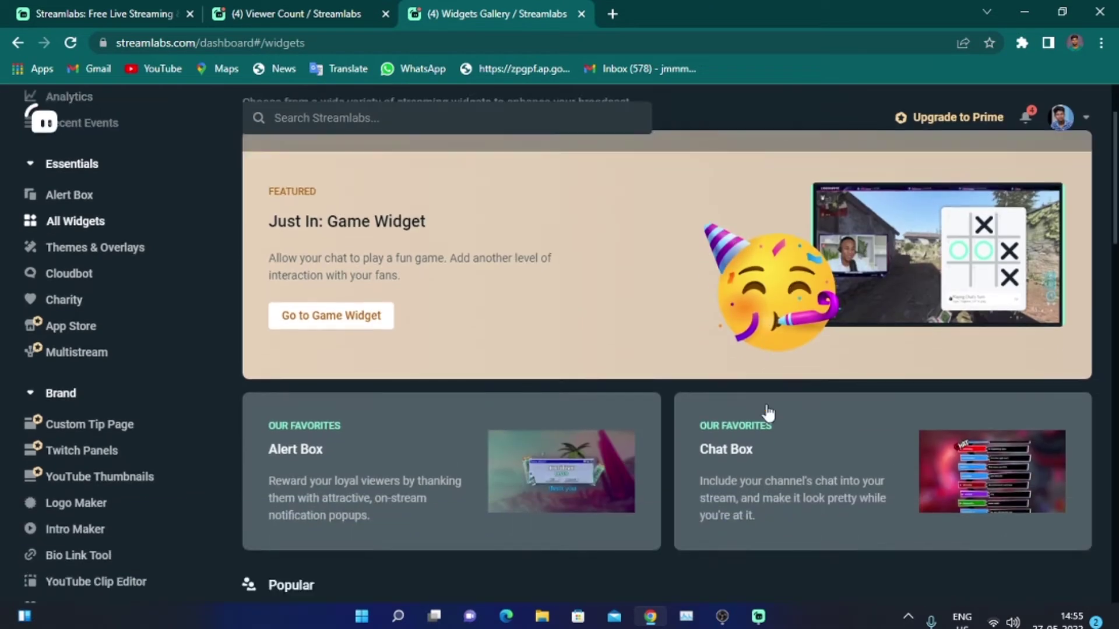
scroll(768, 413, "down", 5)
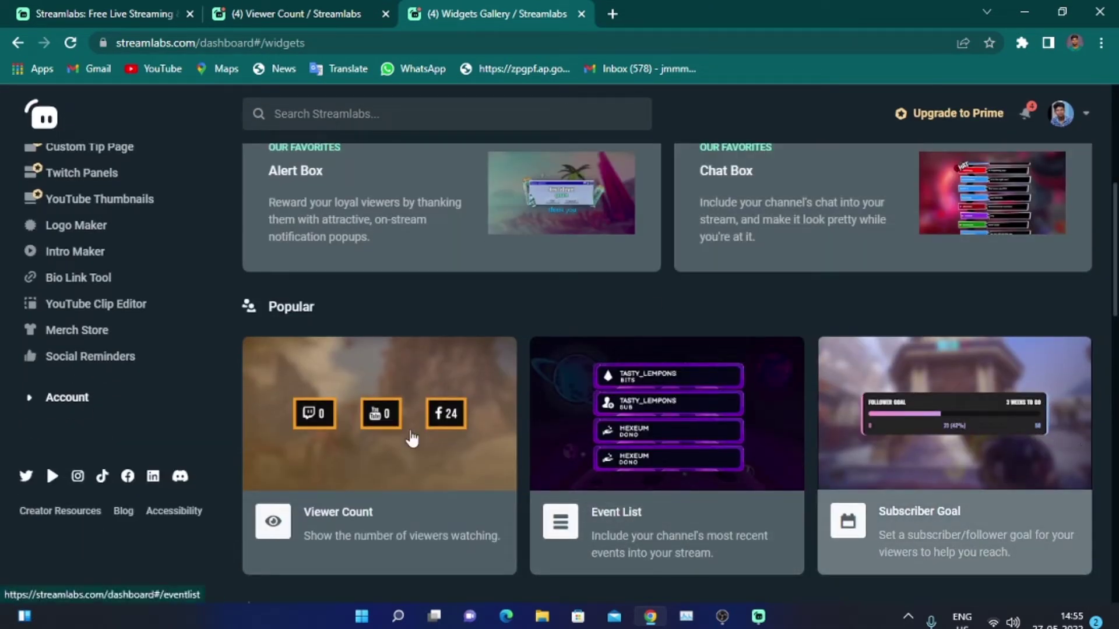
scroll(373, 420, "down", 3)
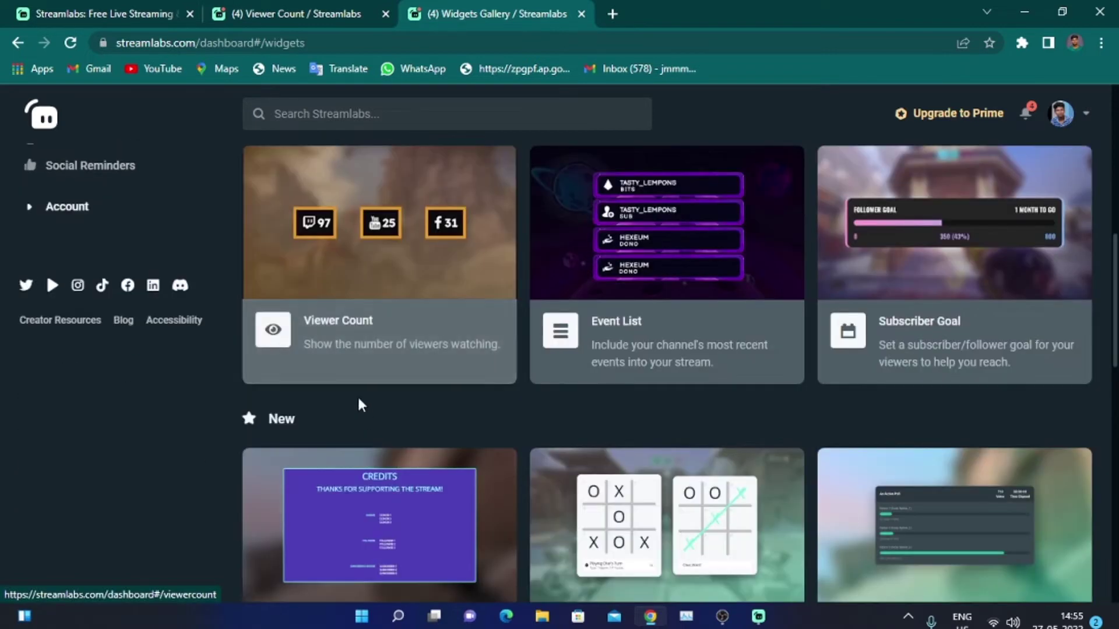
scroll(1082, 338, "down", 10)
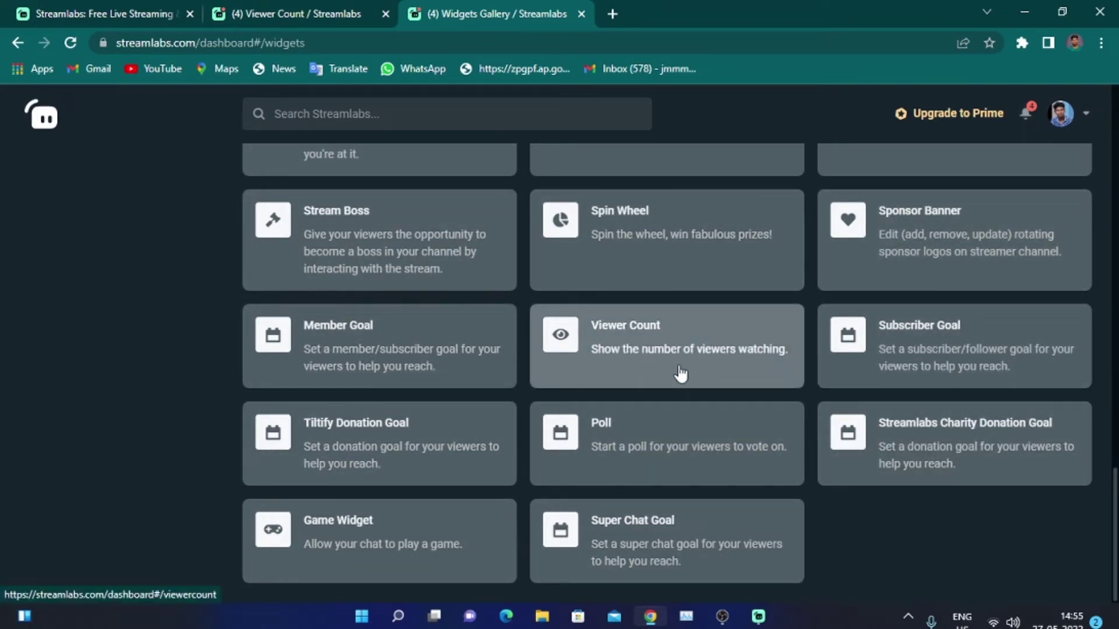
- Switch back to Streamlabs Desktop and view the layout editor with its available layouts and elements
left_click(758, 615)
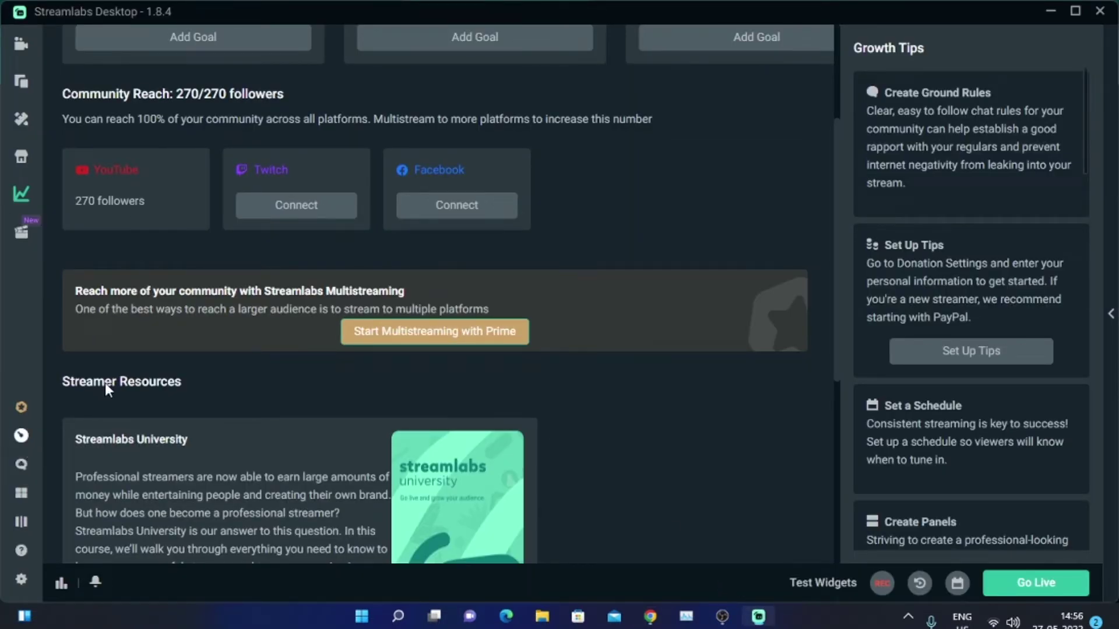
left_click(21, 494)
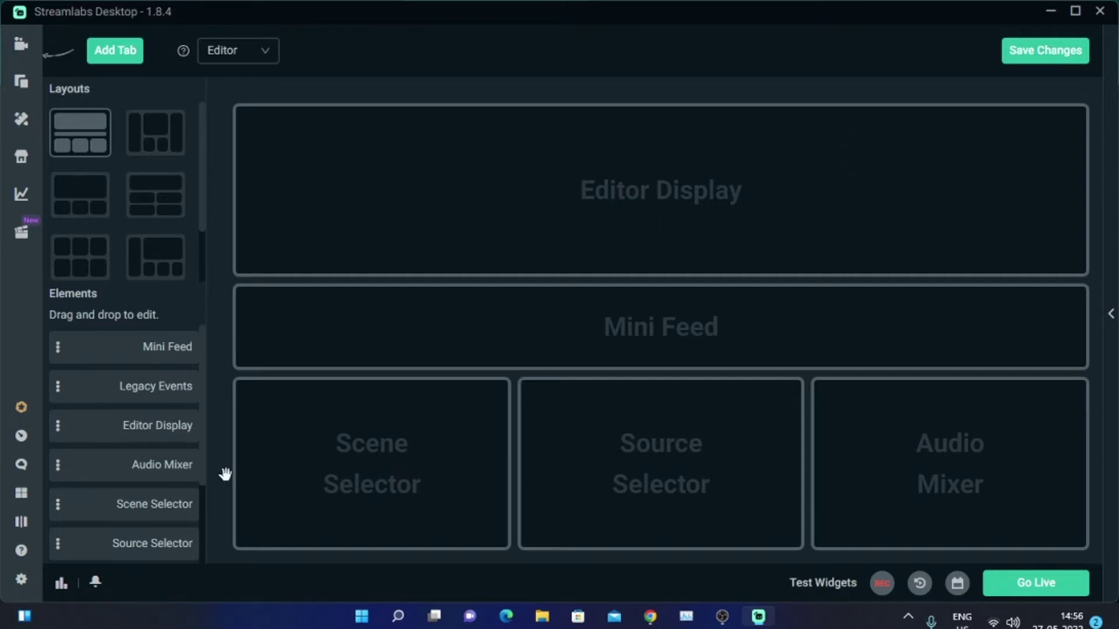
left_click(21, 524)
left_click(22, 522)
left_click(22, 523)
left_click(21, 436)
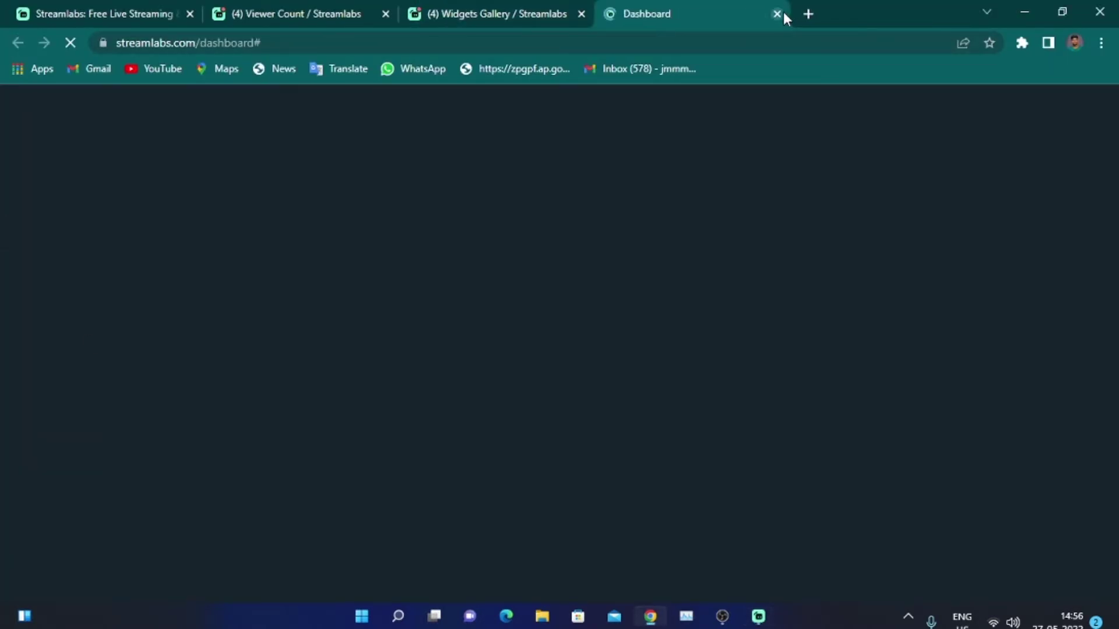
left_click(776, 13)
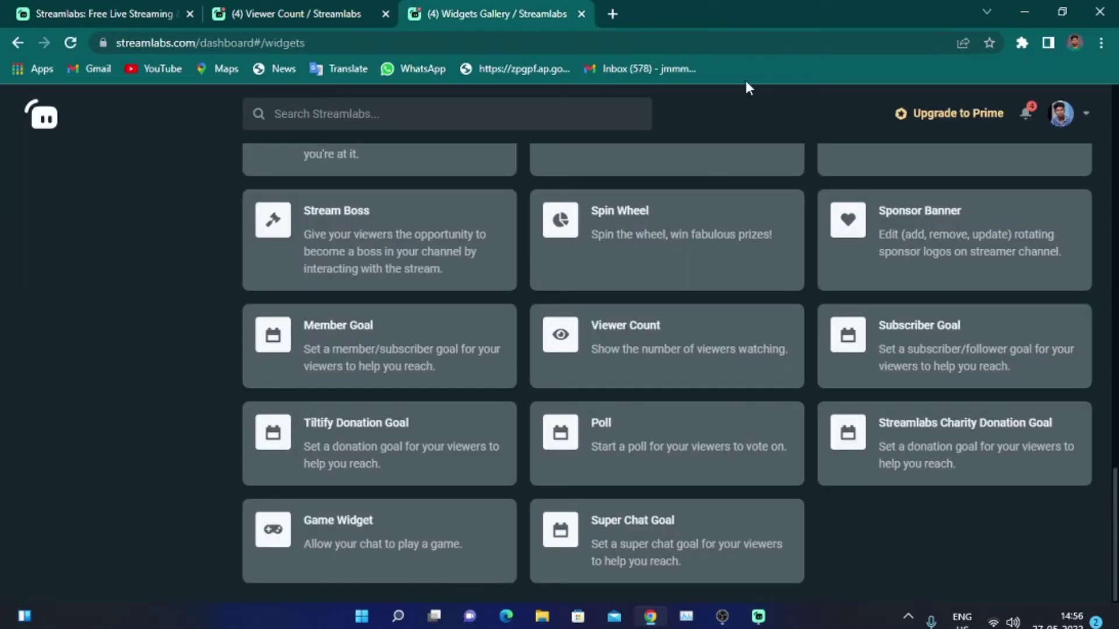
left_click(767, 621)
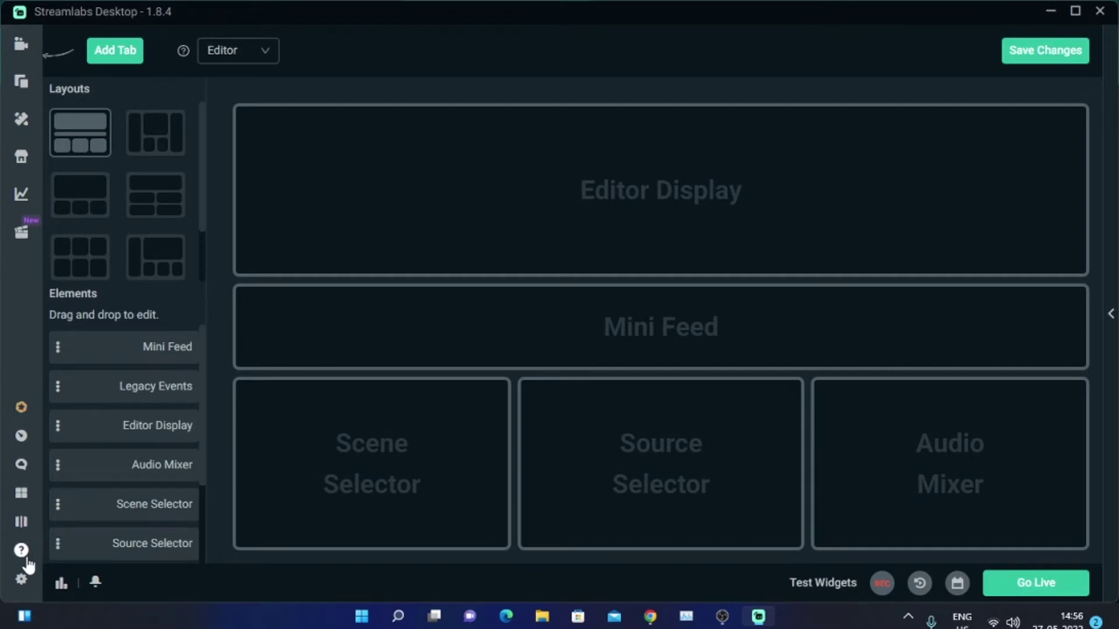
- Open the application settings and review the Audio and Video options
left_click(21, 580)
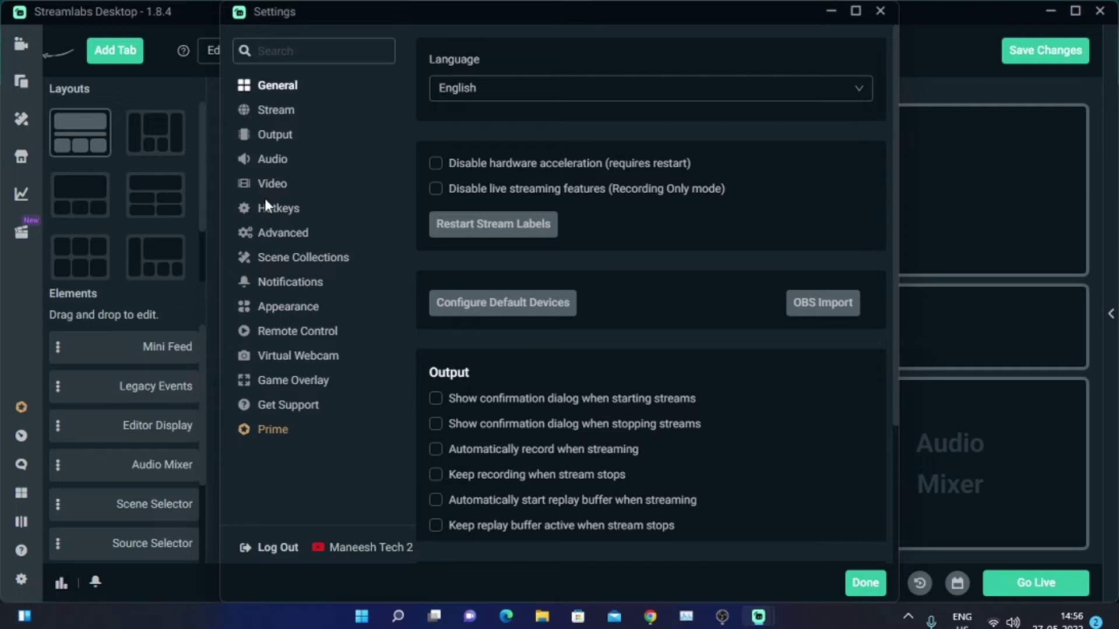
left_click(272, 162)
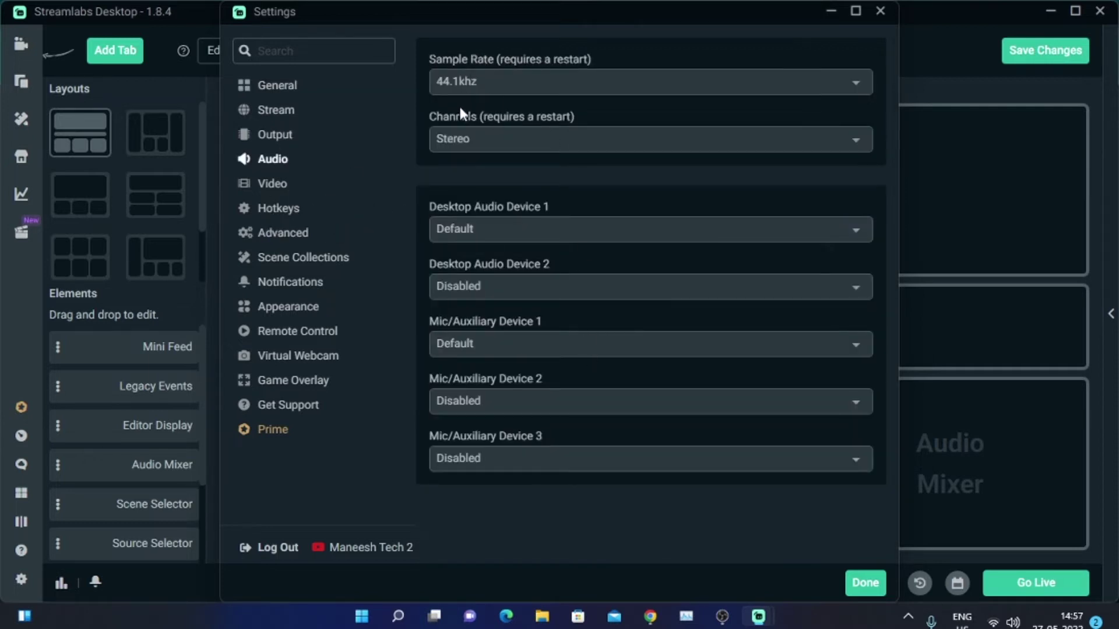
left_click(285, 185)
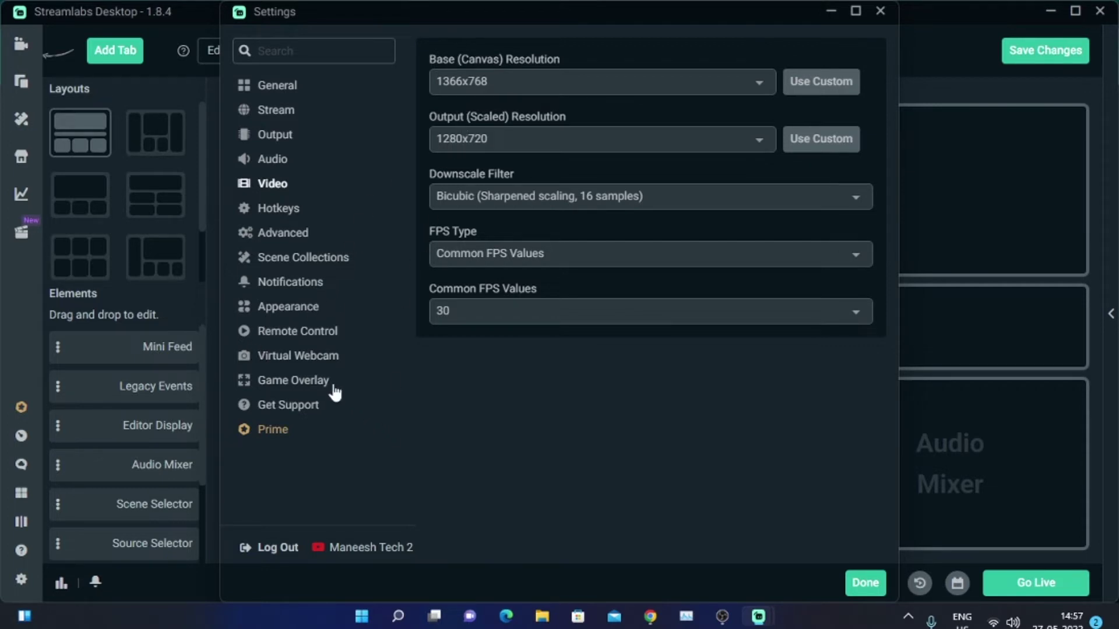
- Review the Advanced settings through to the Sources and Media Files options, and close the settings
left_click(266, 235)
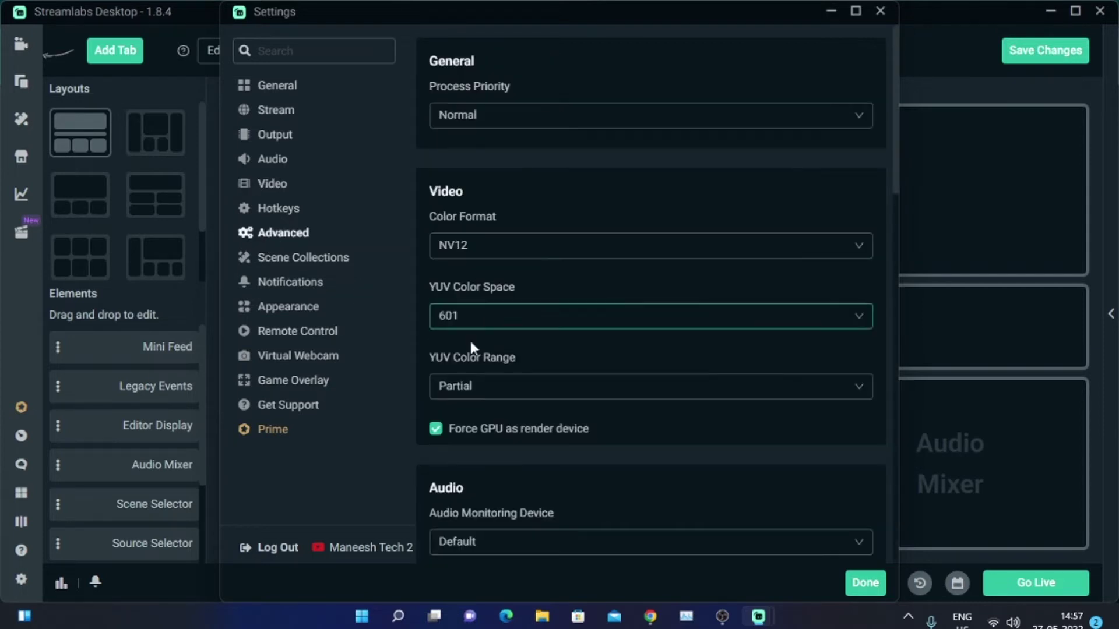
scroll(577, 374, "down", 4)
scroll(576, 378, "down", 3)
scroll(556, 405, "down", 9)
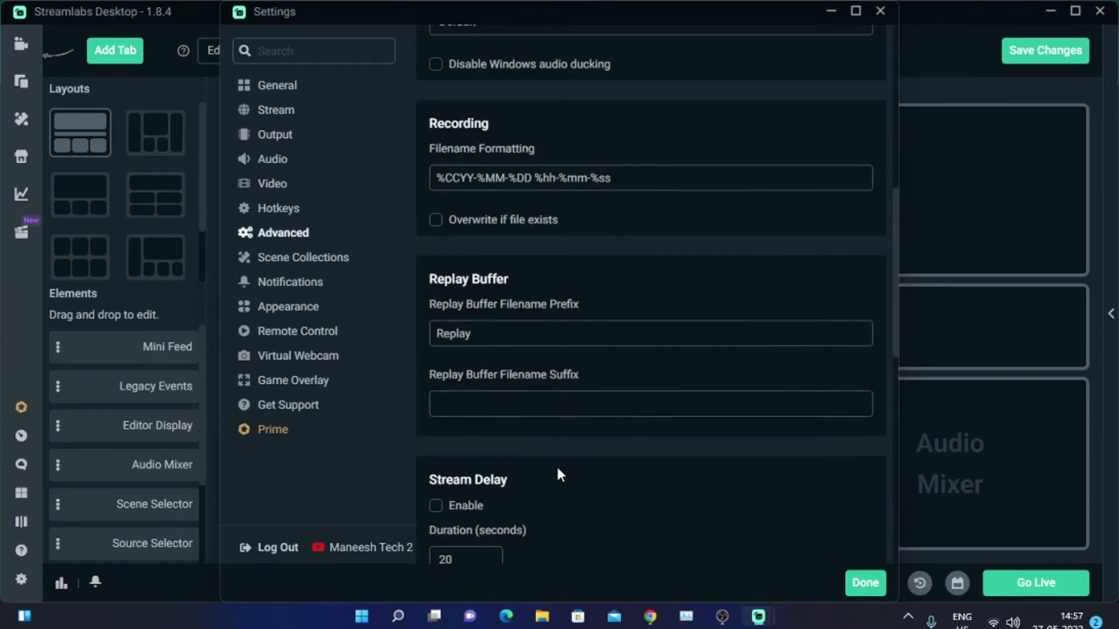
scroll(606, 475, "down", 3)
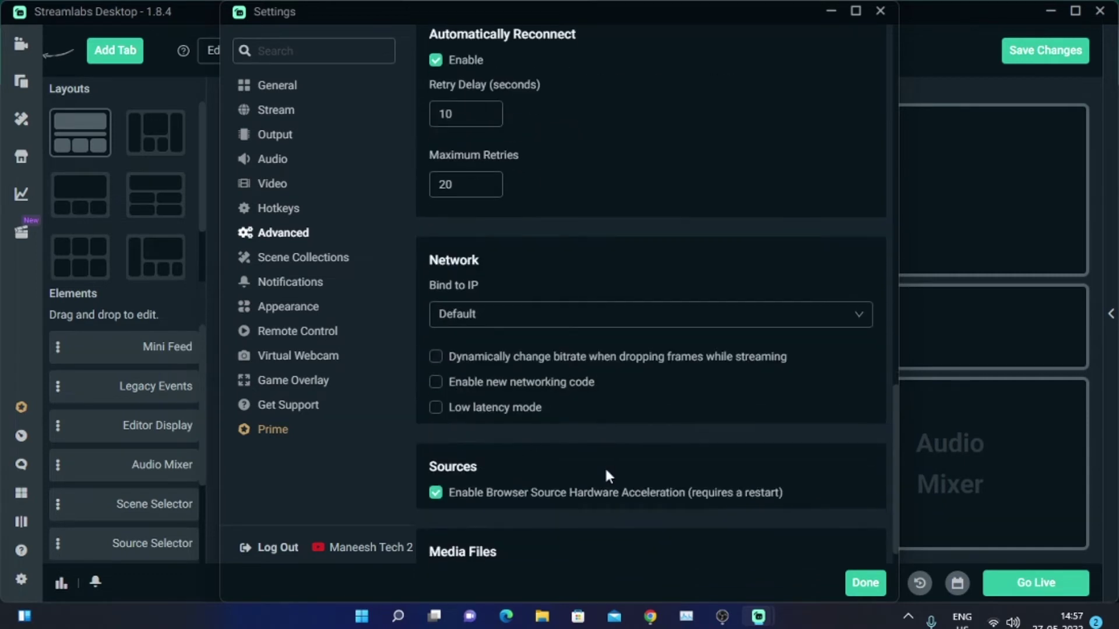
scroll(500, 204, "down", 1)
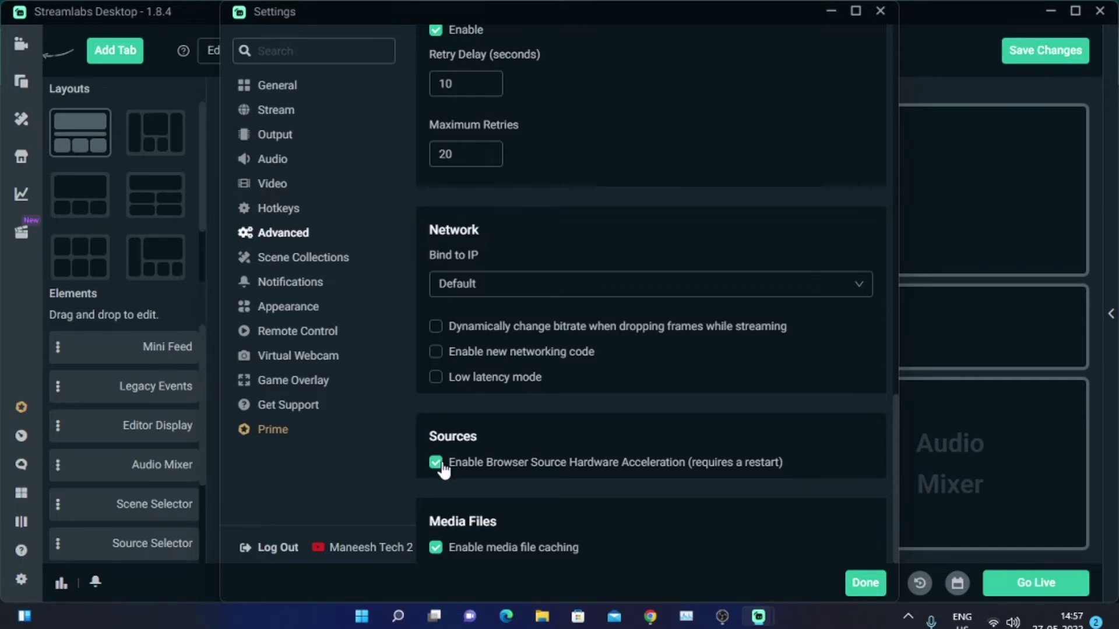
left_click(864, 584)
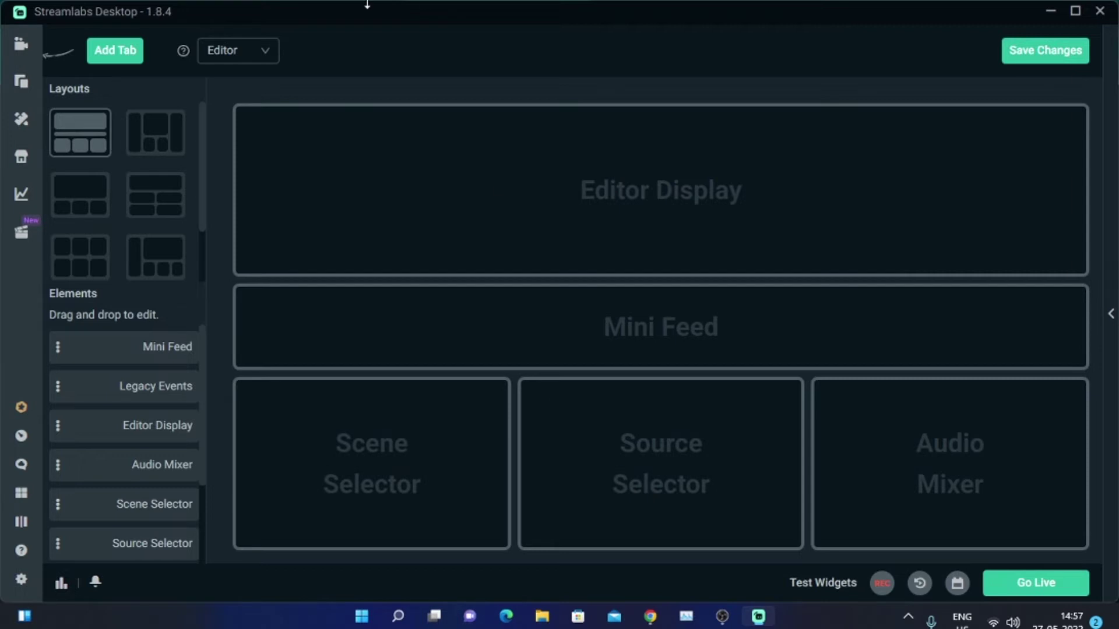
- Return to the scene editor and review the source types available to add, from the essential sources through to the widgets
left_click(19, 47)
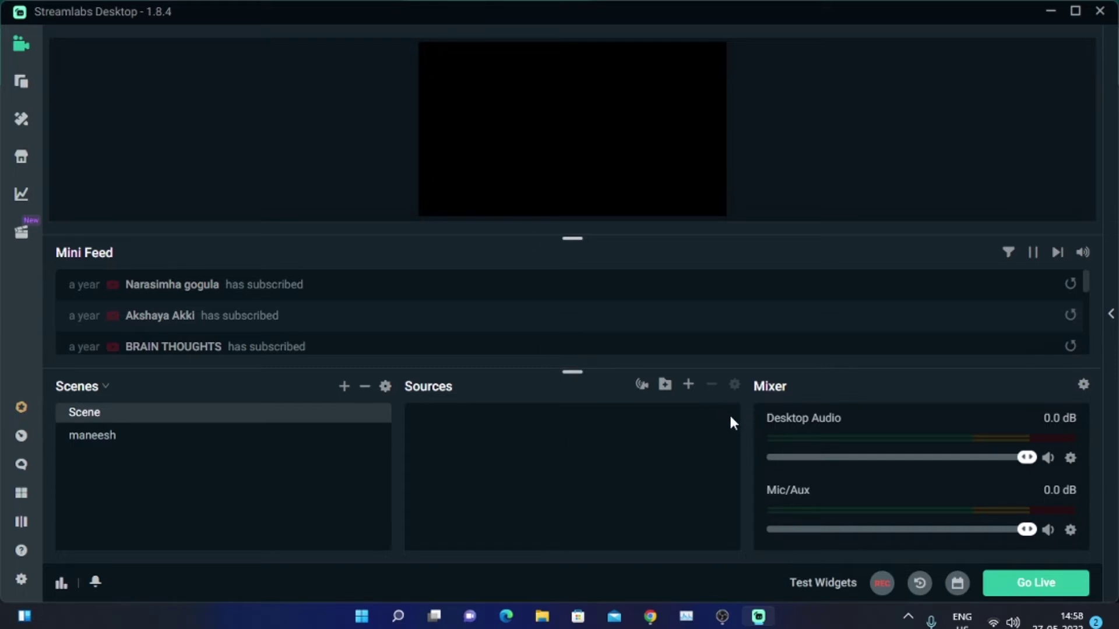
left_click(688, 385)
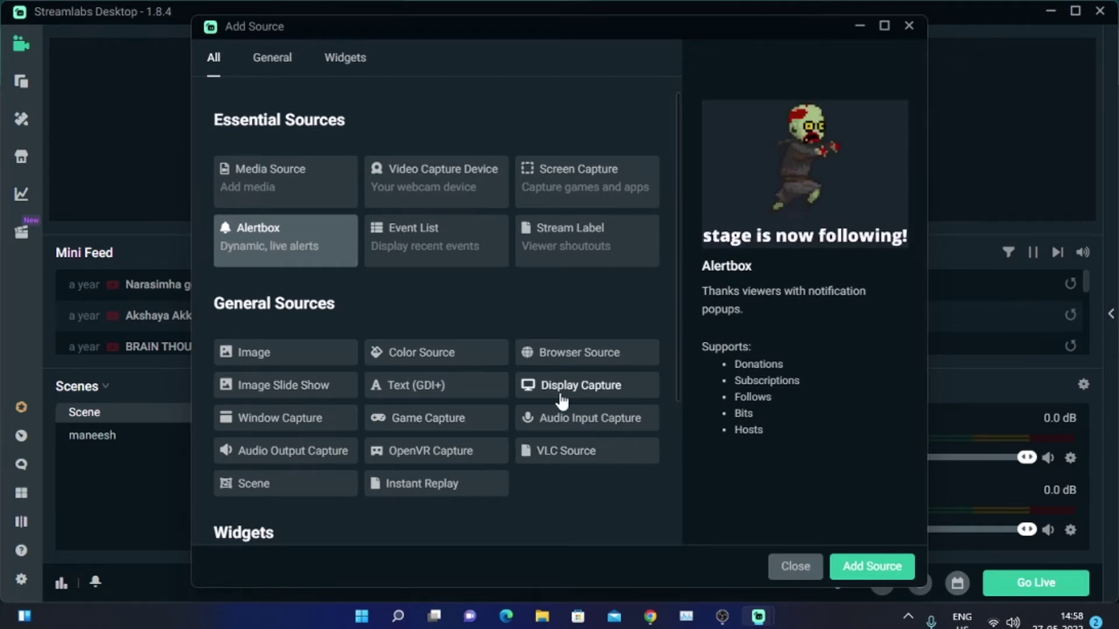
scroll(306, 330, "down", 3)
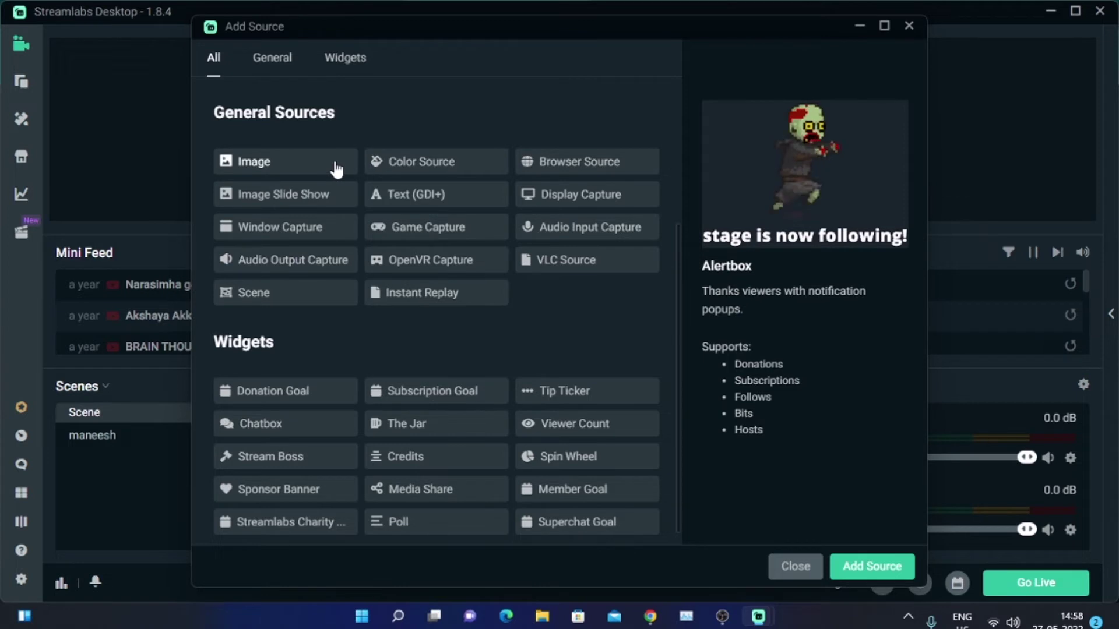
scroll(288, 348, "down", 1)
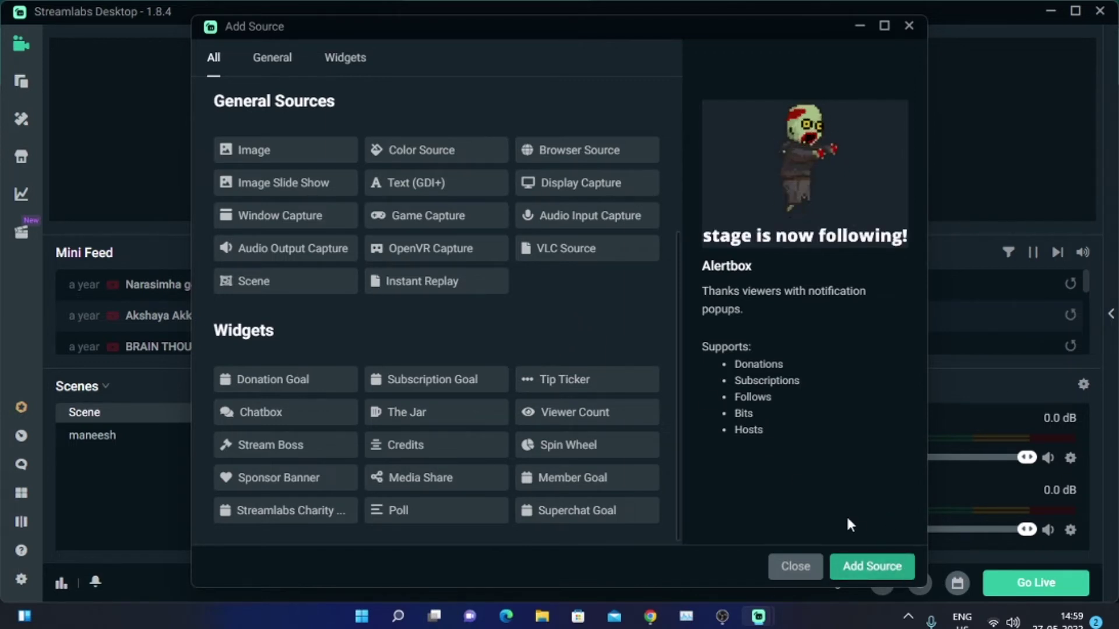
- Add an Alertbox source named "ll" to the scene and leave its alert settings unchanged
left_click(872, 574)
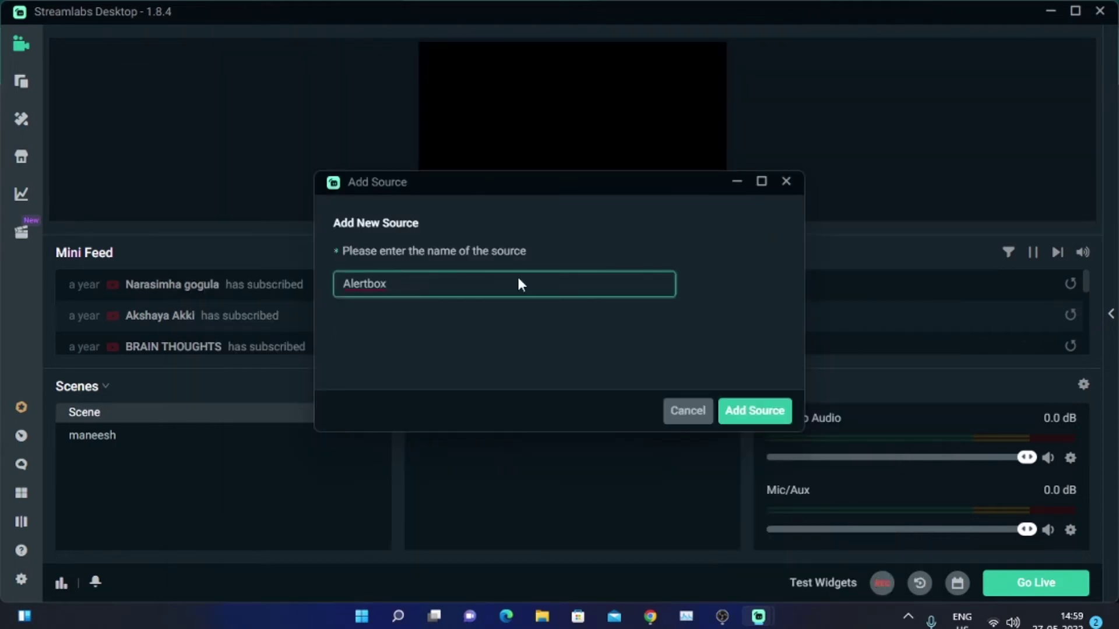
double_click(364, 286)
key("BackSpace")
type("ll")
left_click(748, 427)
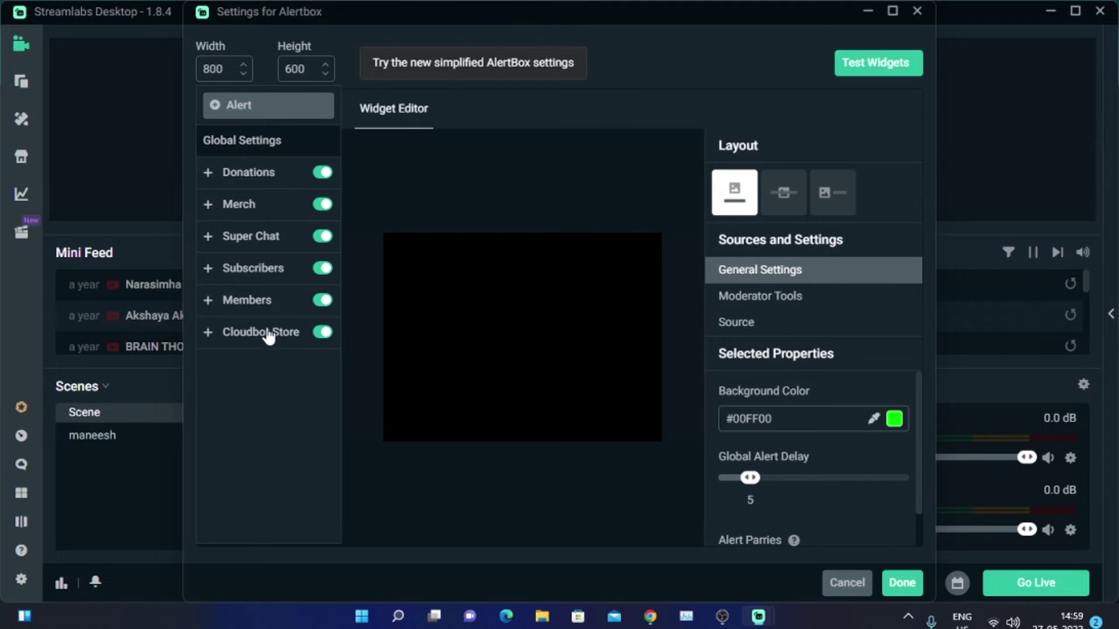
left_click(916, 12)
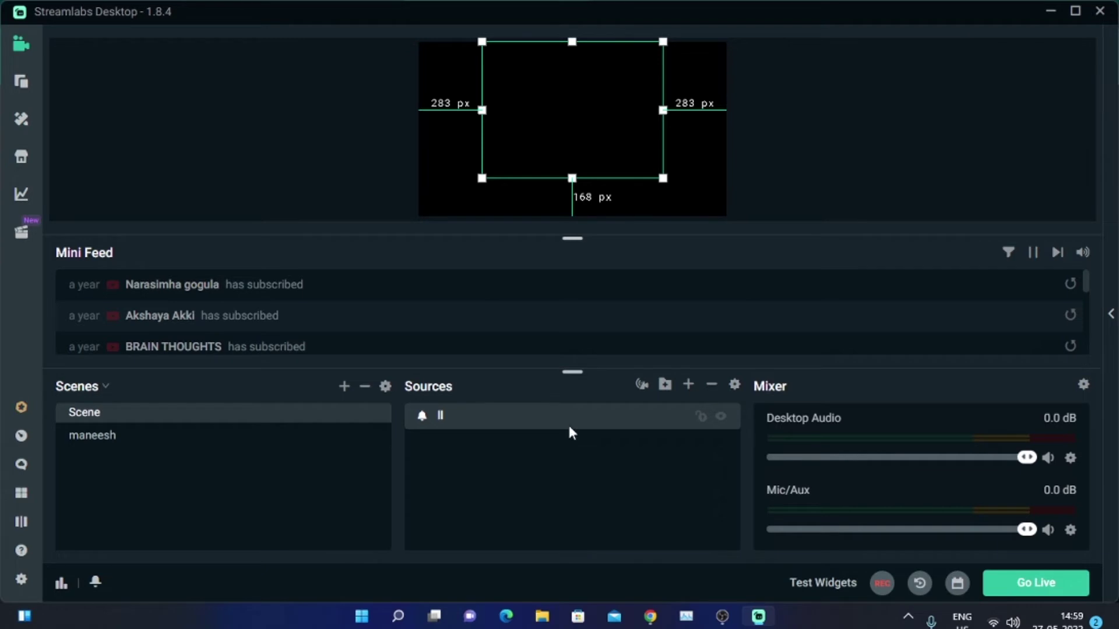
- Add a Video Capture Device source to the scene under its default name
left_click(685, 384)
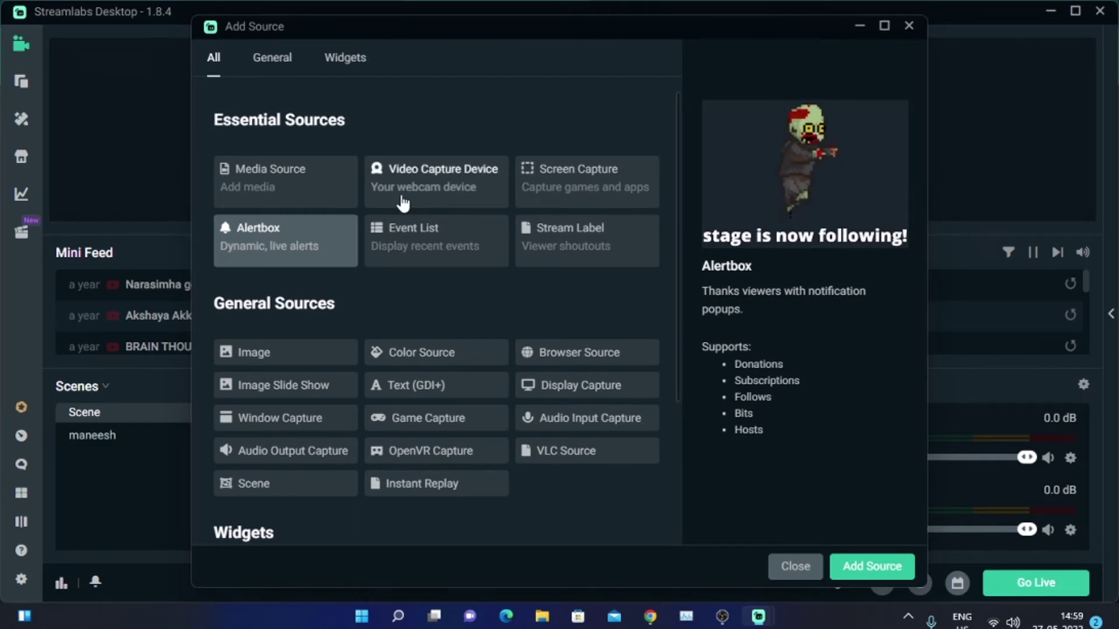
left_click(402, 203)
left_click(891, 564)
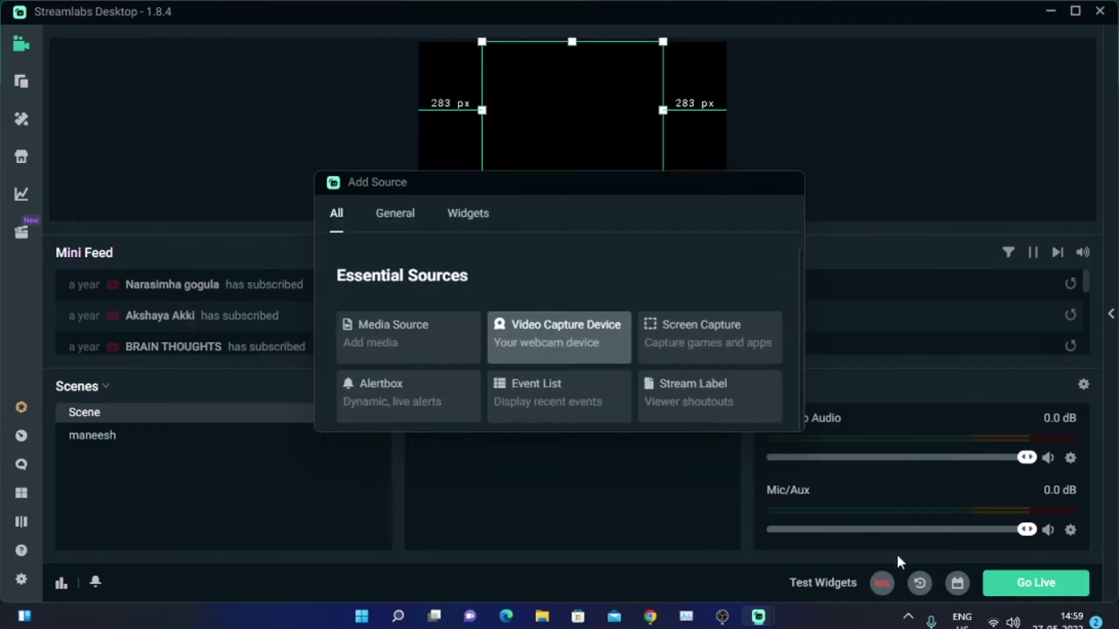
left_click(754, 411)
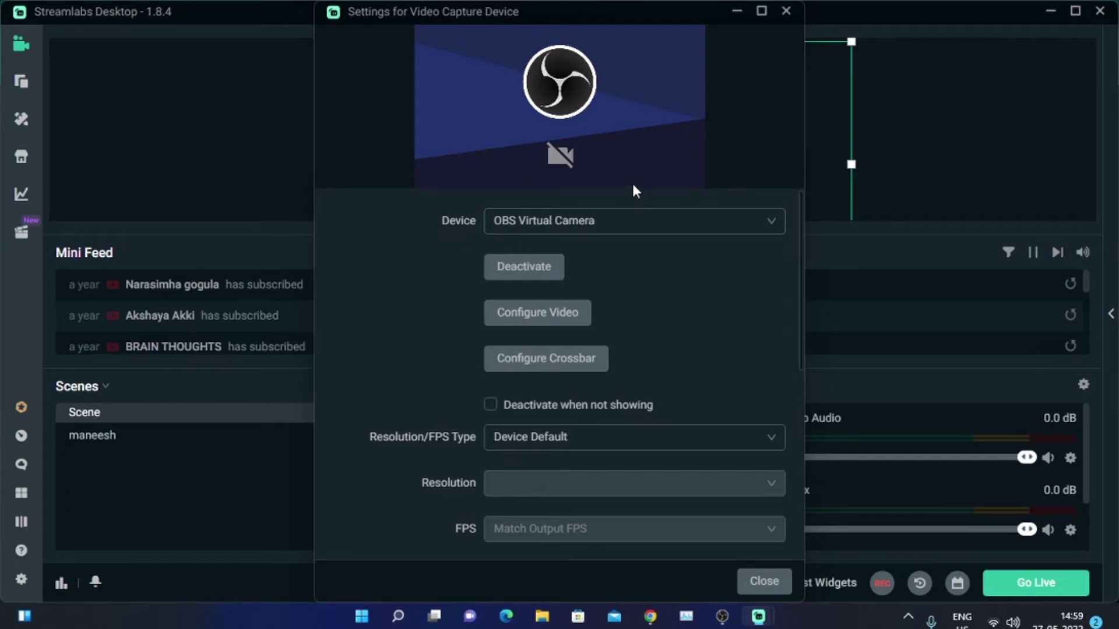
- Set the capture device to PRISM Live Studio, review the remaining video and audio options, and close the source settings
left_click(582, 231)
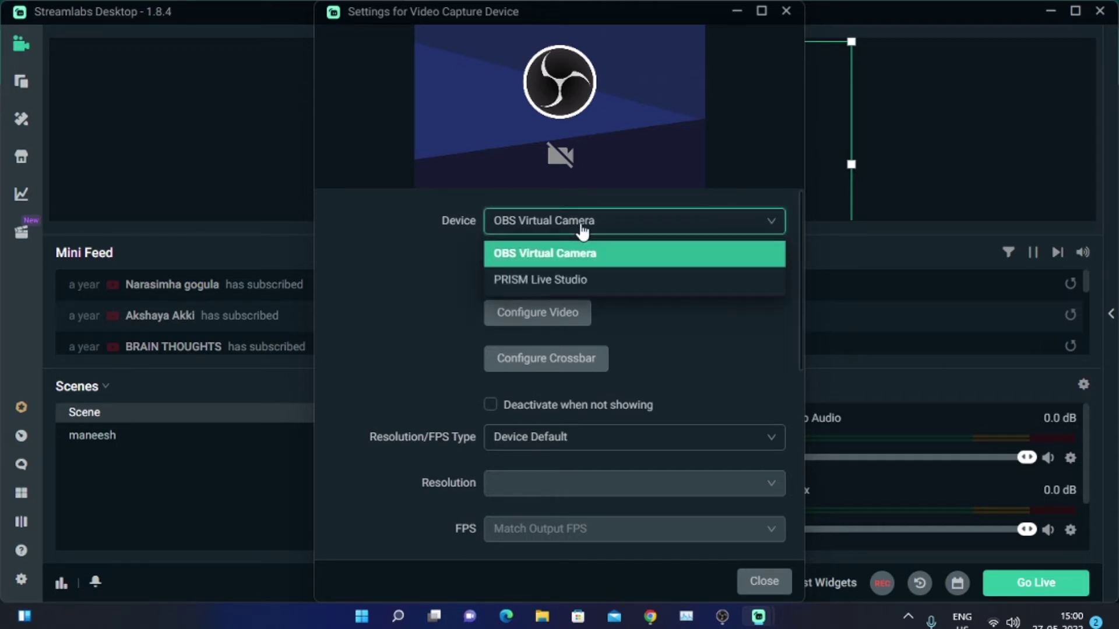
left_click(601, 281)
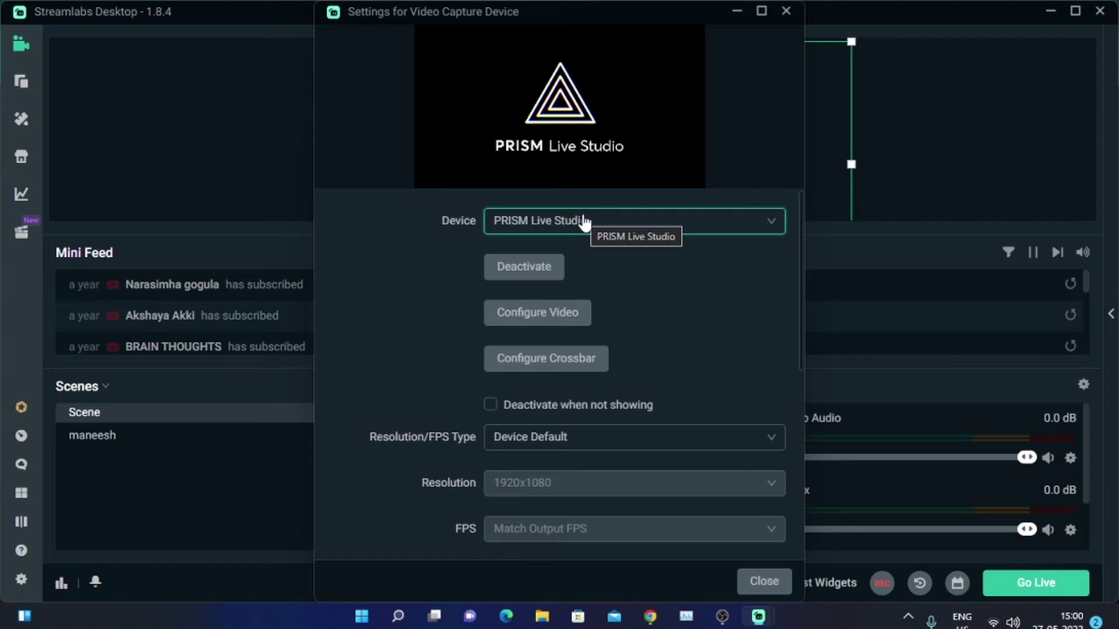
left_click(583, 221)
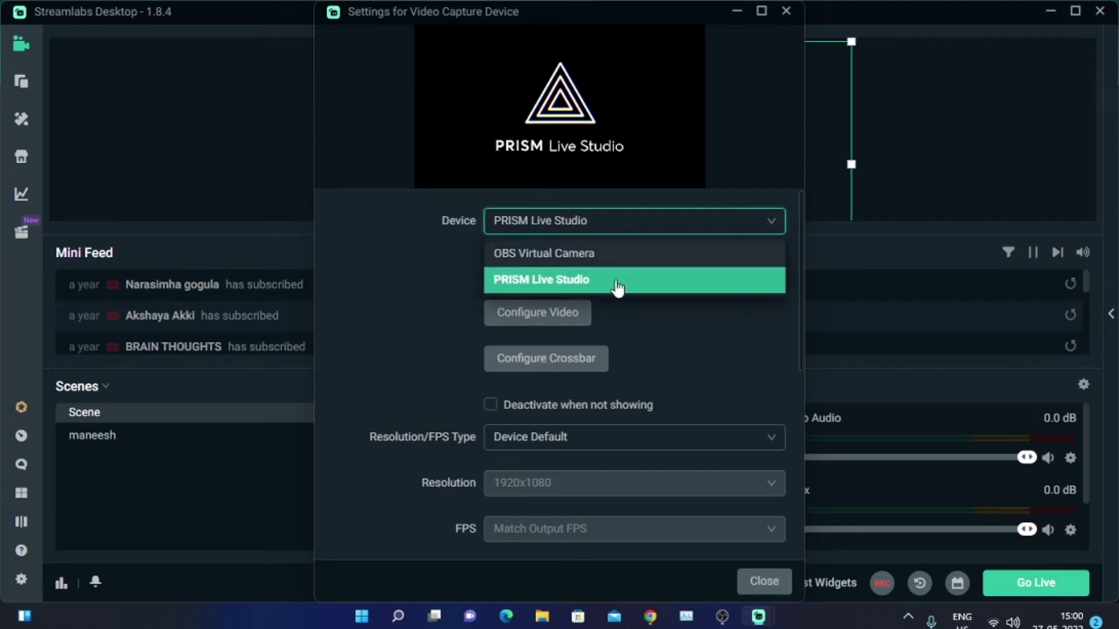
left_click(382, 263)
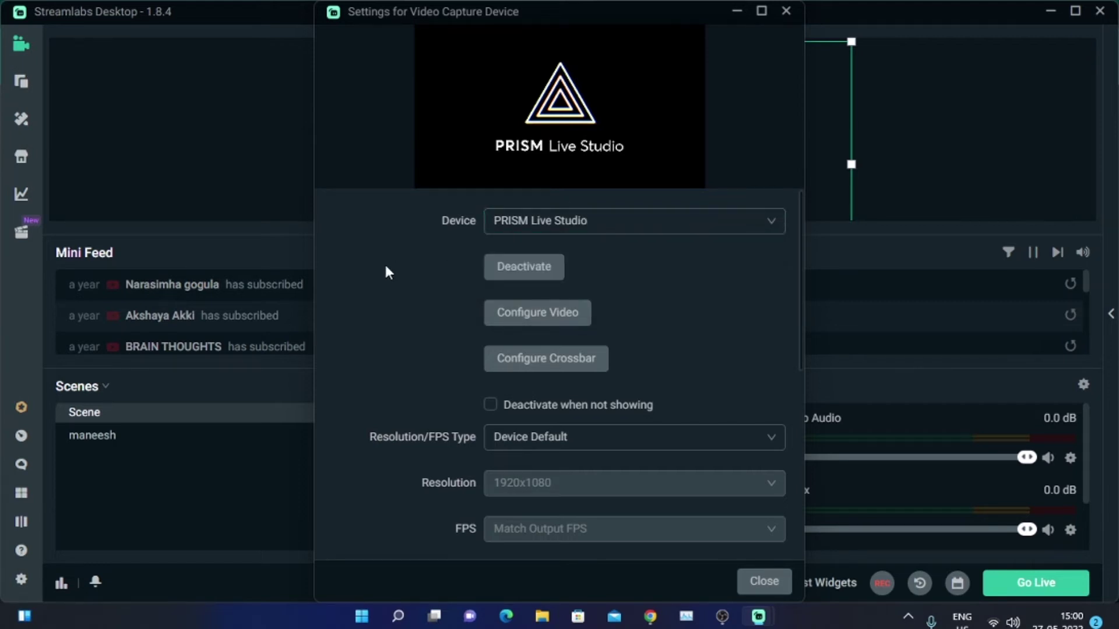
scroll(640, 408, "down", 6)
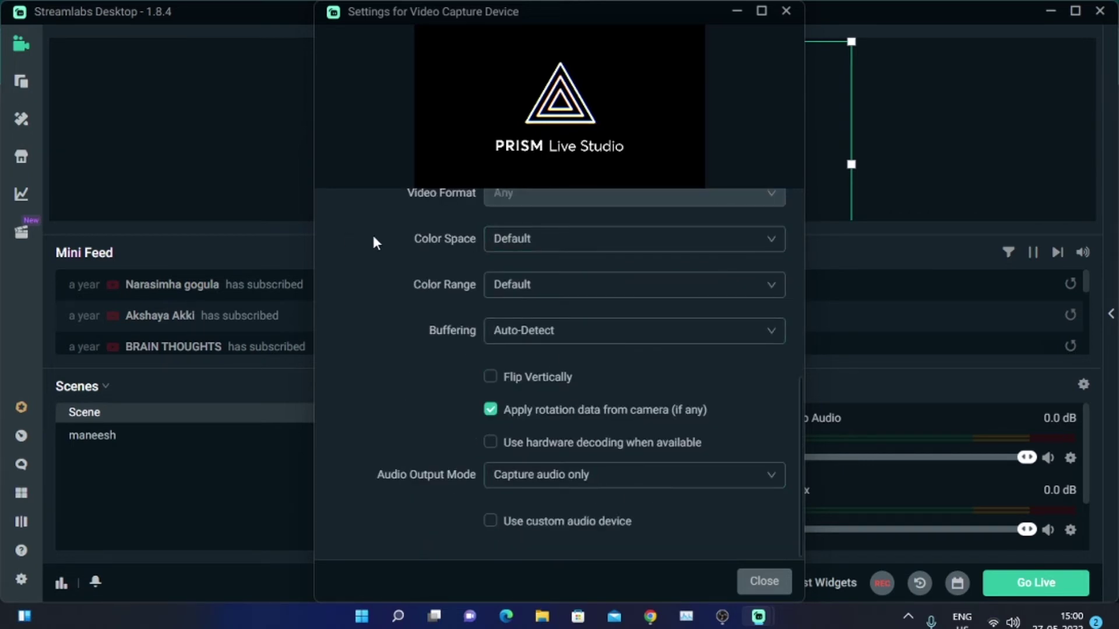
left_click(764, 581)
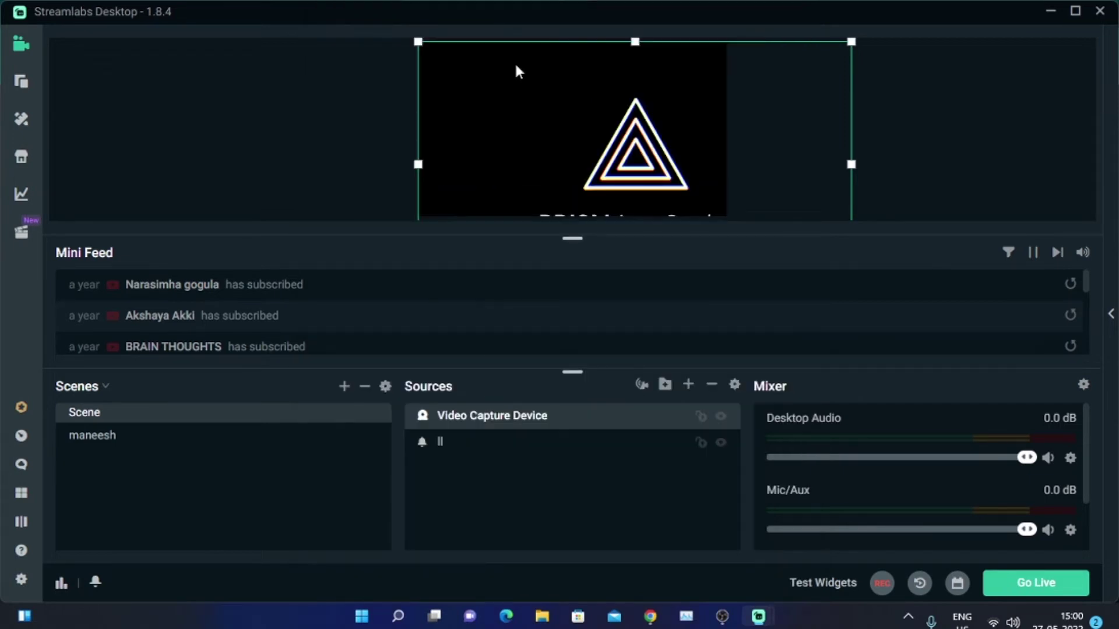
- Scale the video capture source to nearly fill the canvas and place it against the canvas's left and bottom edges
left_click_drag(417, 43, 589, 120)
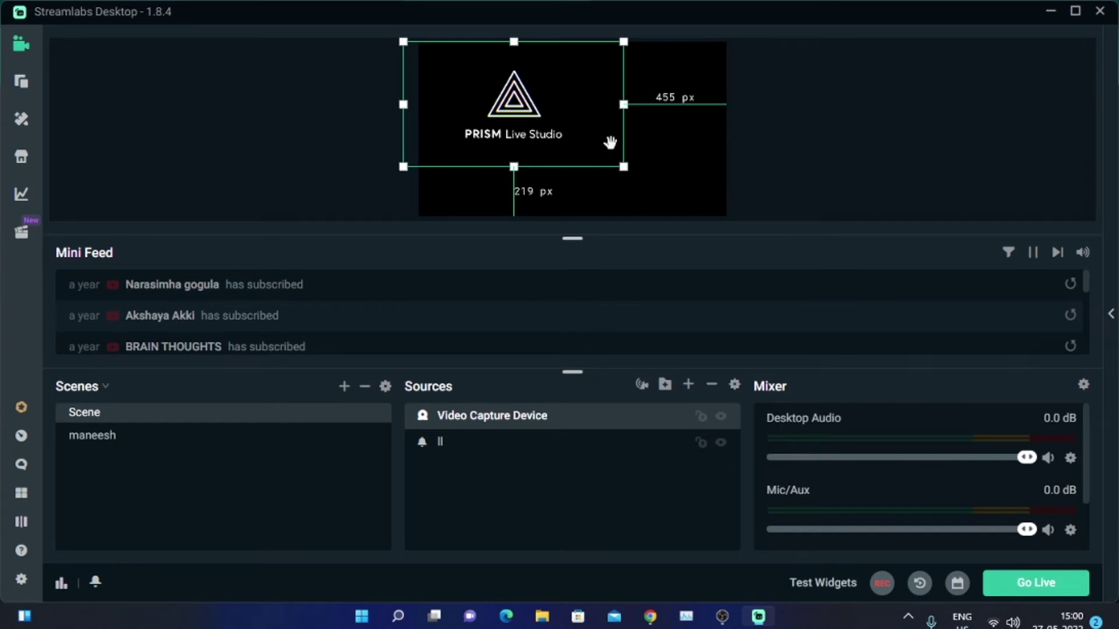
left_click_drag(621, 167, 694, 207)
mouse_move(588, 139)
left_mouse_down()
mouse_move(624, 149)
mouse_move(599, 146)
left_mouse_up()
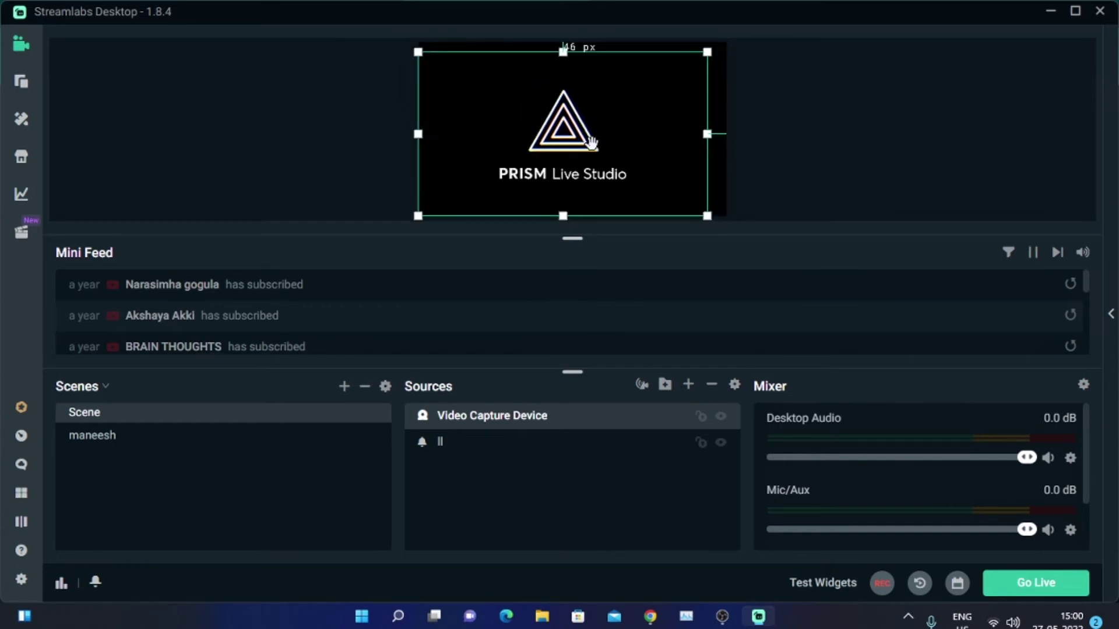
- Try cropping the video capture from its right side, restore its full width, and move it against the canvas's right edge
left_click_drag(707, 134, 536, 138)
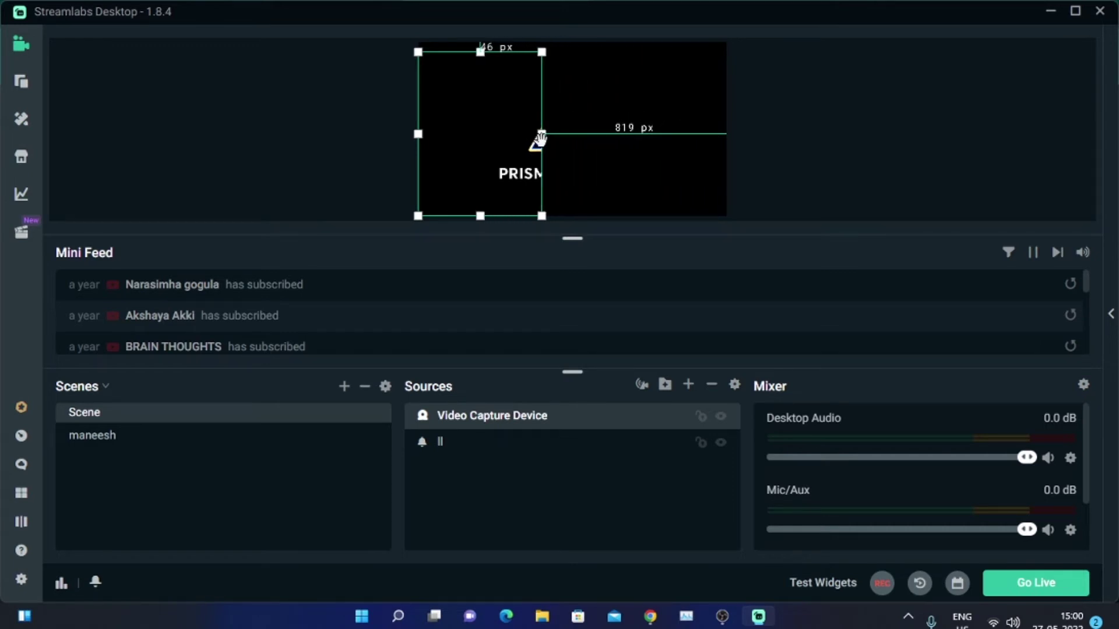
left_click_drag(542, 134, 730, 137)
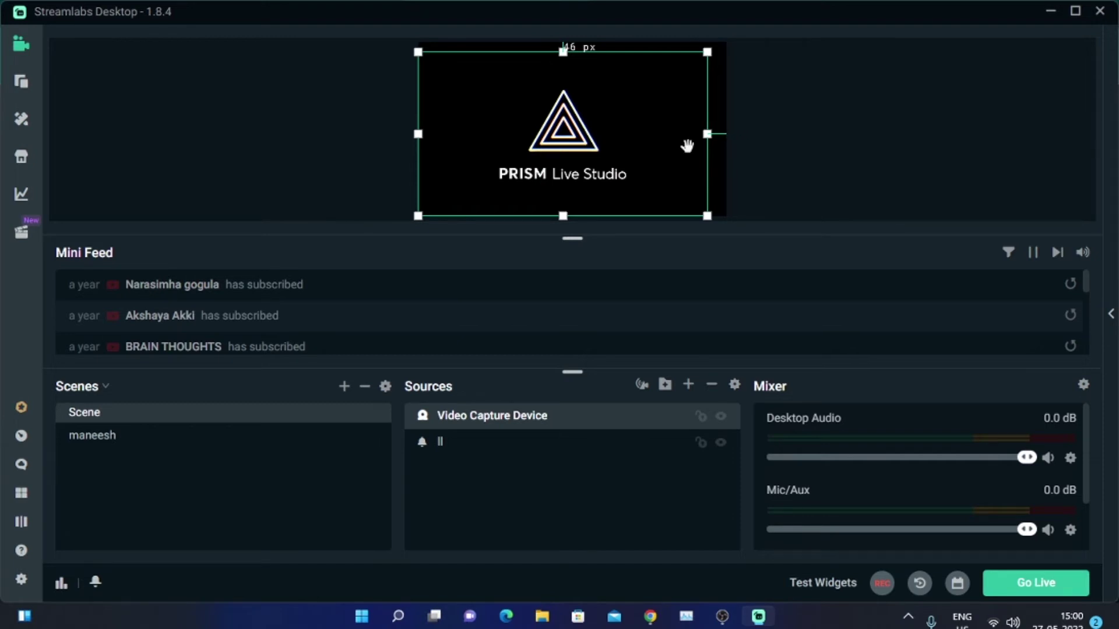
left_click_drag(719, 132, 722, 134)
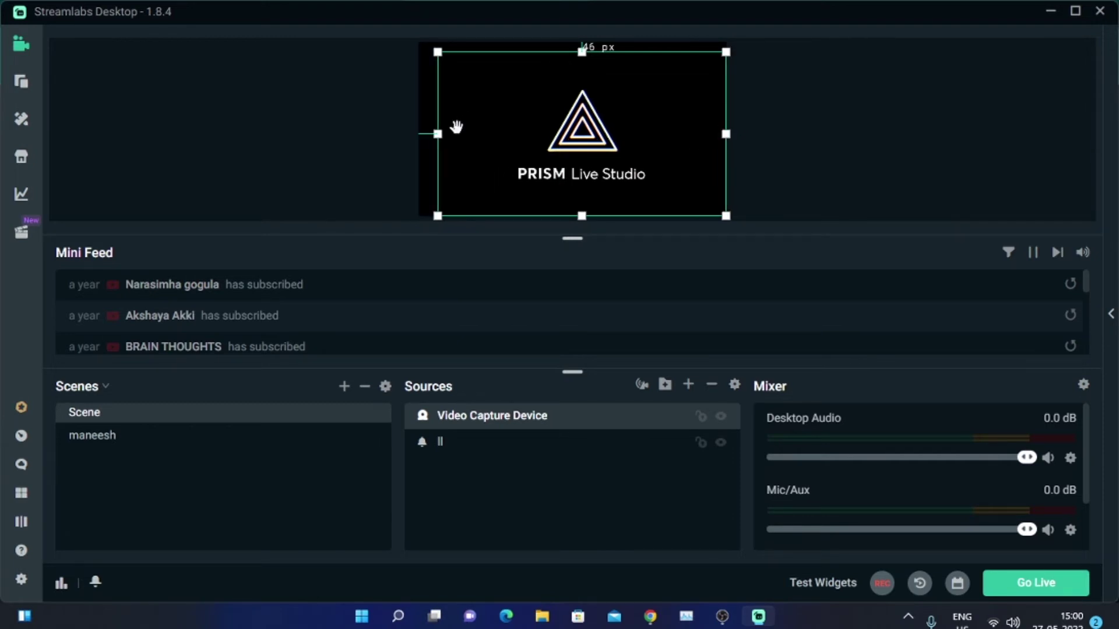
left_click(438, 133)
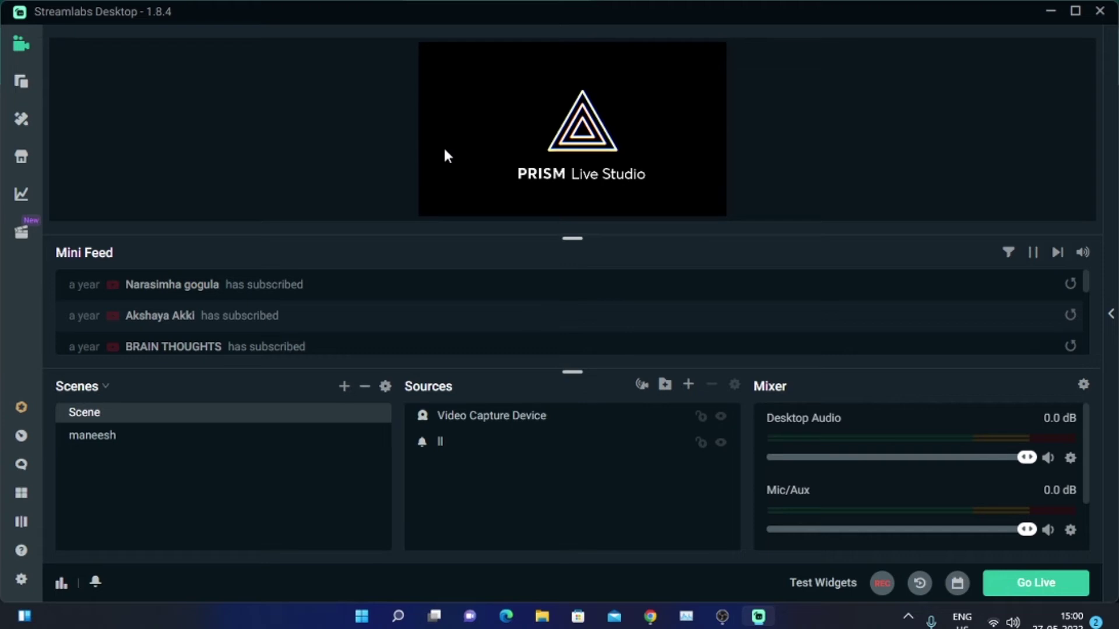
left_click(629, 191)
left_click(931, 167)
- Add an Audio Input Capture source named "boya m1" to the scene
left_click(690, 387)
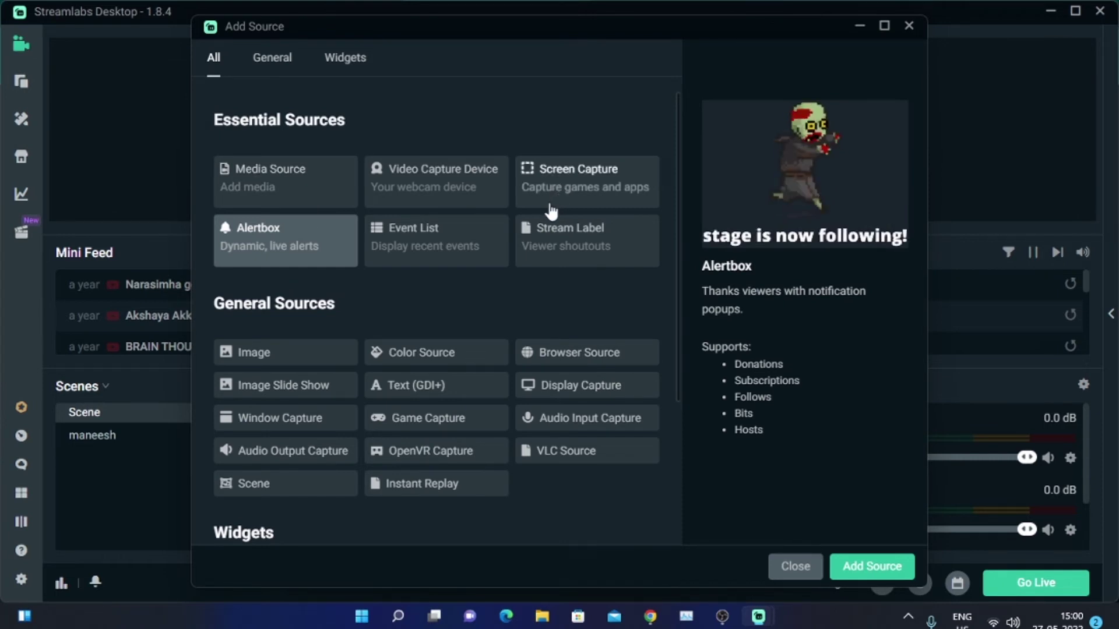
left_click(593, 435)
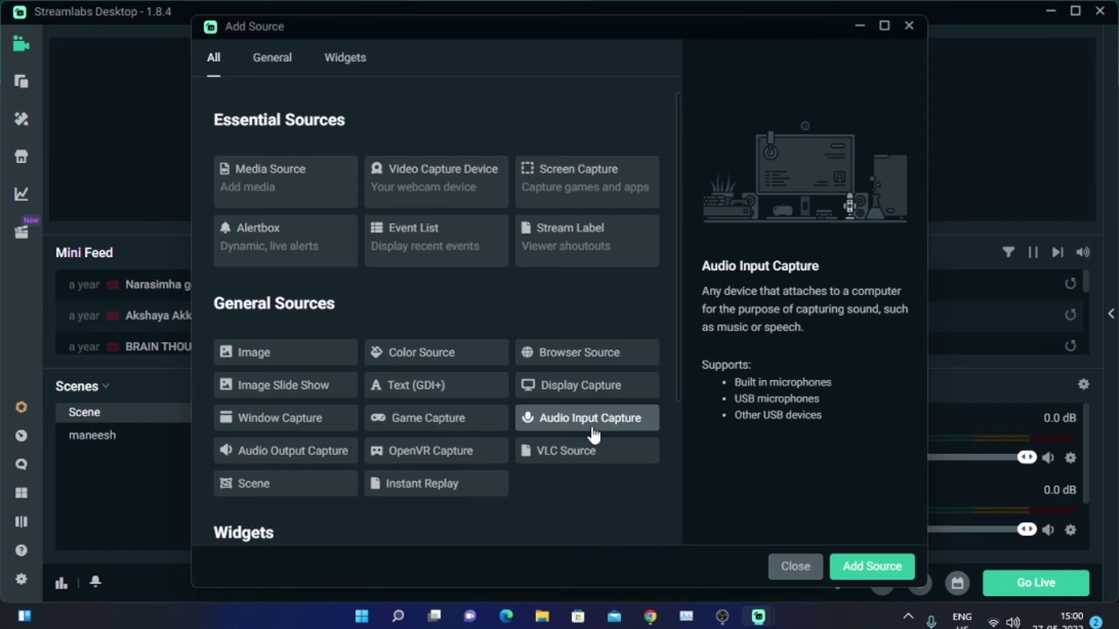
left_click(867, 571)
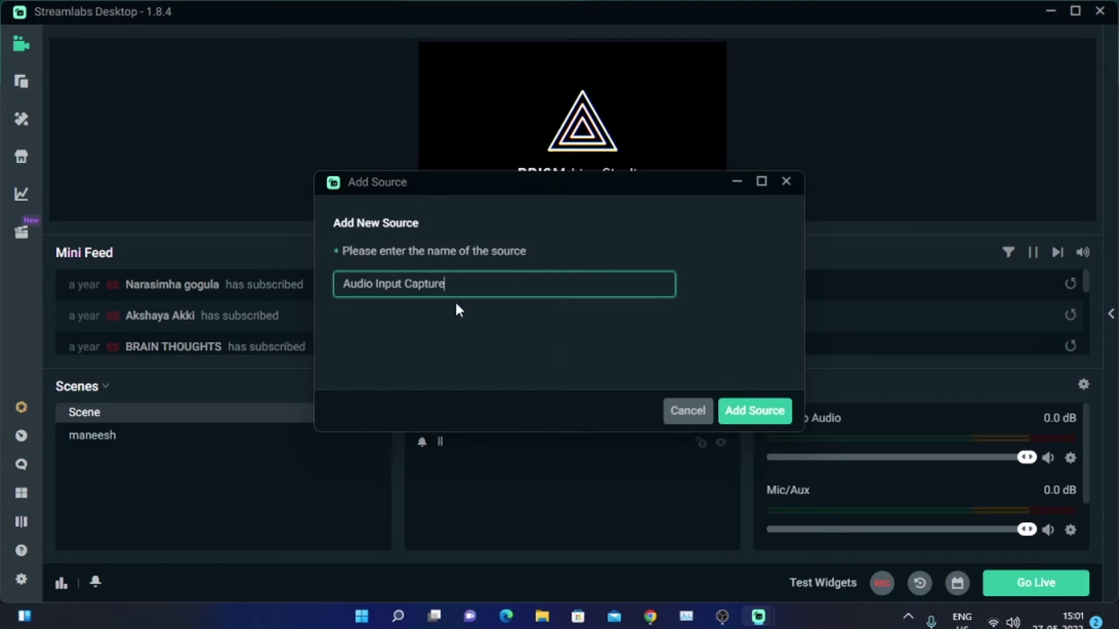
key("BackSpace")
key("BackSpace")
key("BackSpace")
key("BackSpace")
key("BackSpace")
key("BackSpace")
key("BackSpace")
key("BackSpace")
key("BackSpace")
key("BackSpace")
key("BackSpace")
key("BackSpace")
key("BackSpace")
key("BackSpace")
key("BackSpace")
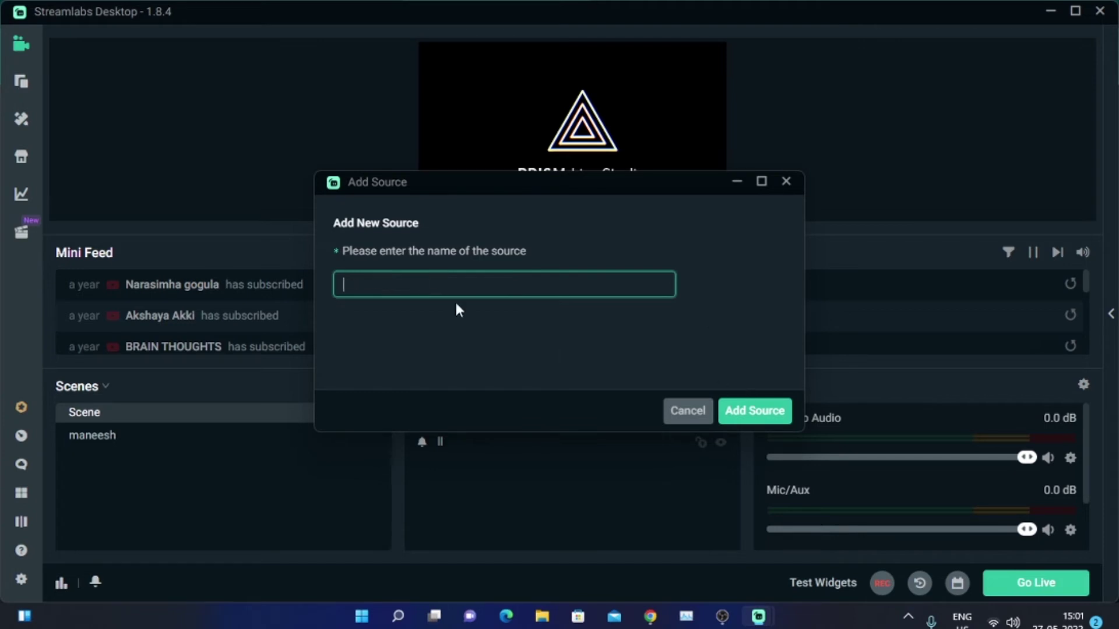
type("boya m1")
left_click(742, 424)
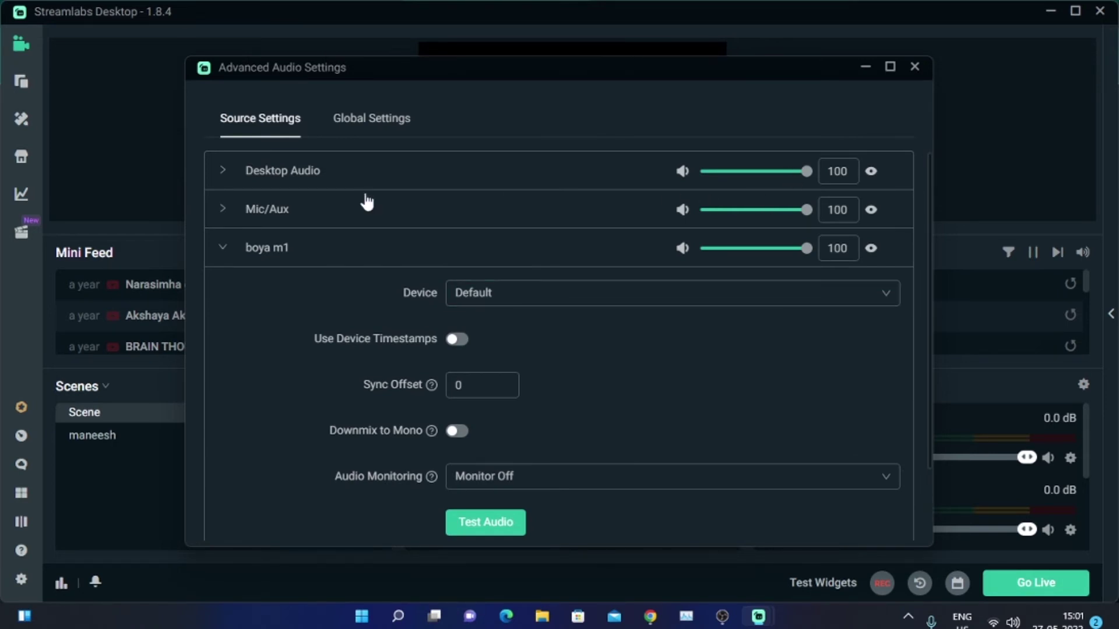
- Lower the Mic/Aux volume to 48 and set it back to 100 in the advanced audio settings
left_click(751, 210)
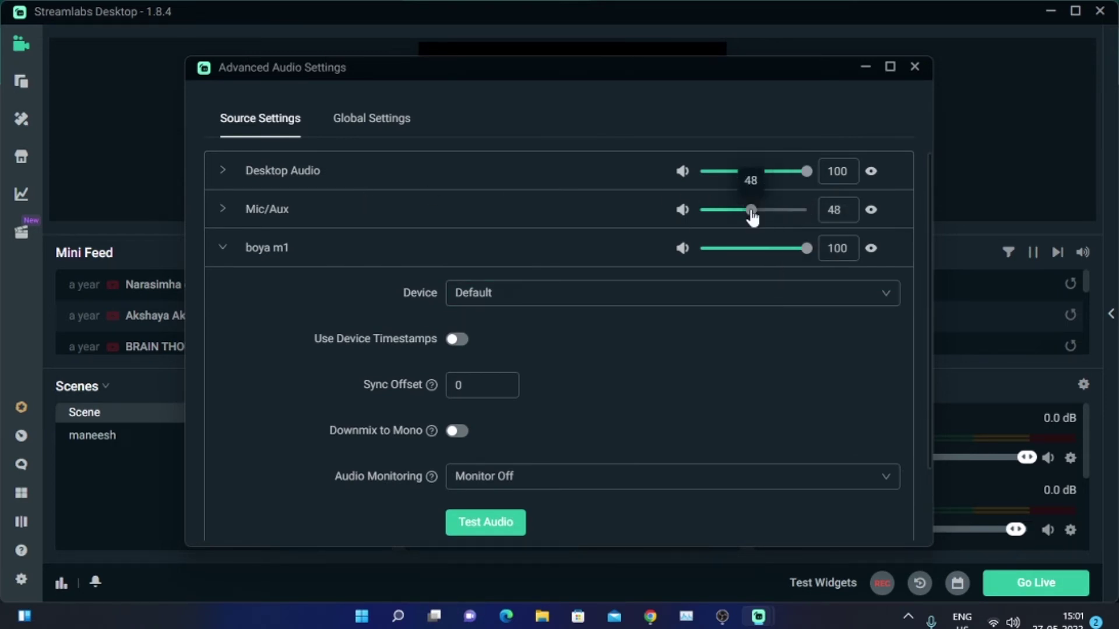
left_click_drag(752, 216, 822, 231)
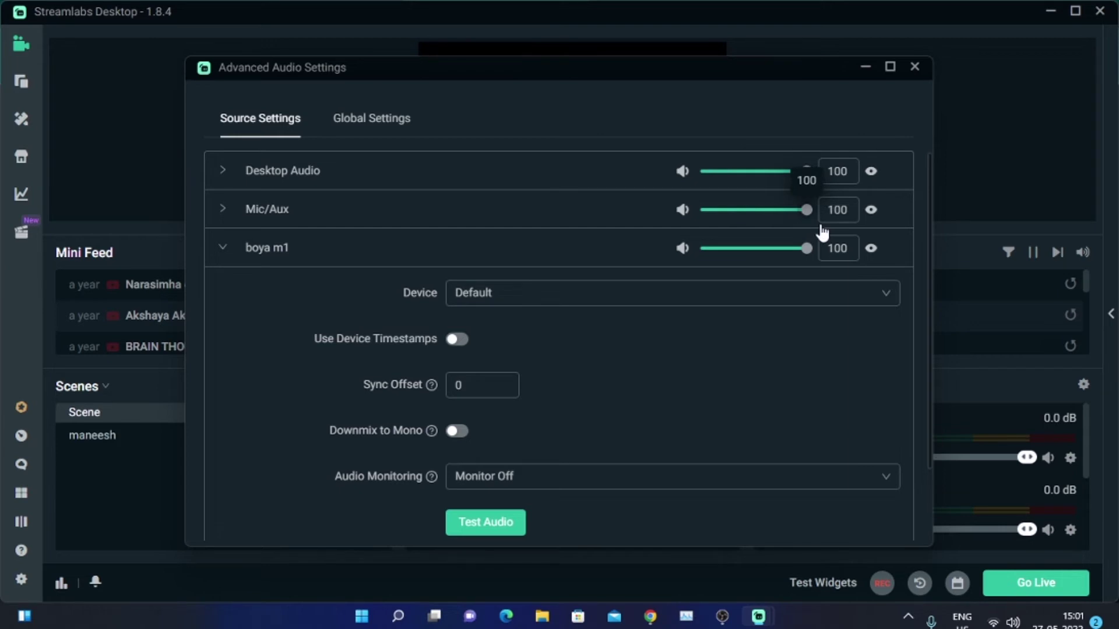
left_click(821, 226)
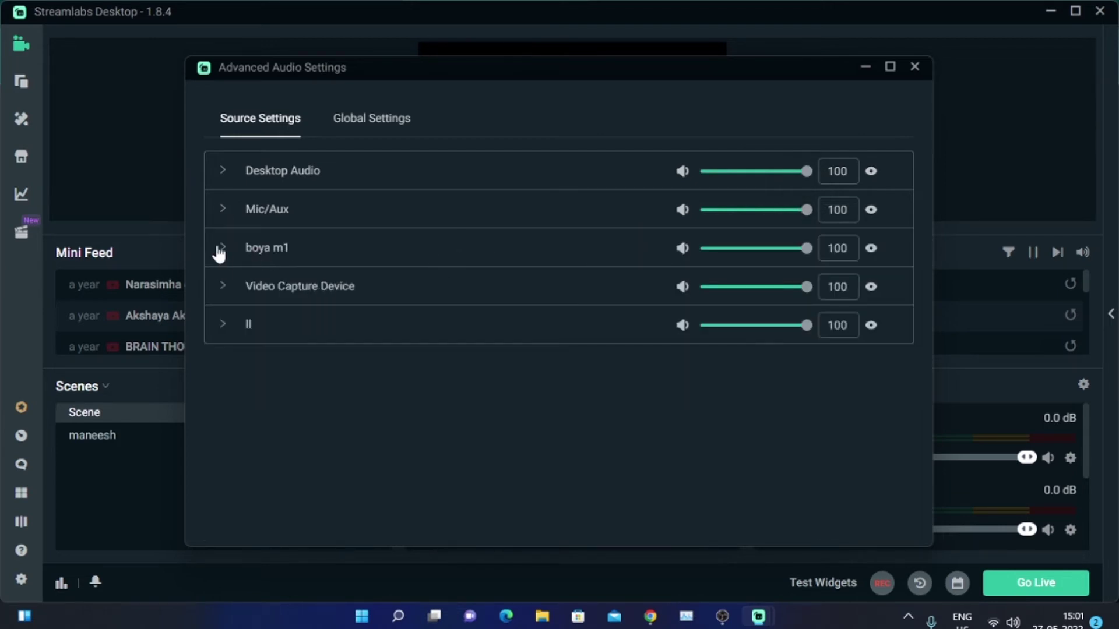
- Review the boya m1 device, sync offset, mono and monitoring options, and close the advanced audio settings
left_click(292, 261)
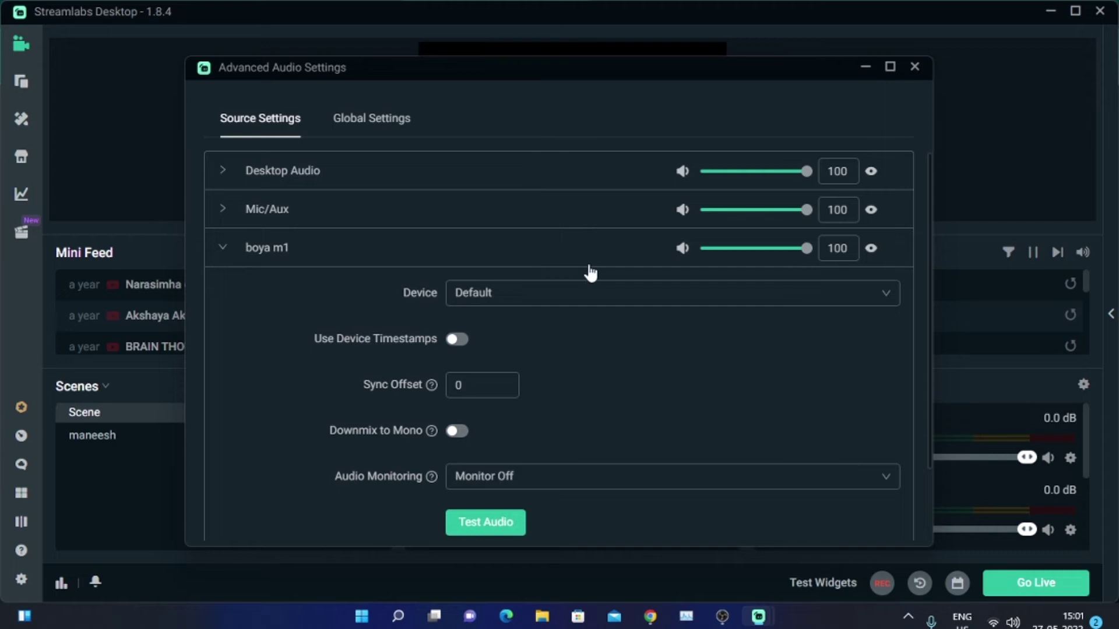
scroll(583, 455, "down", 2)
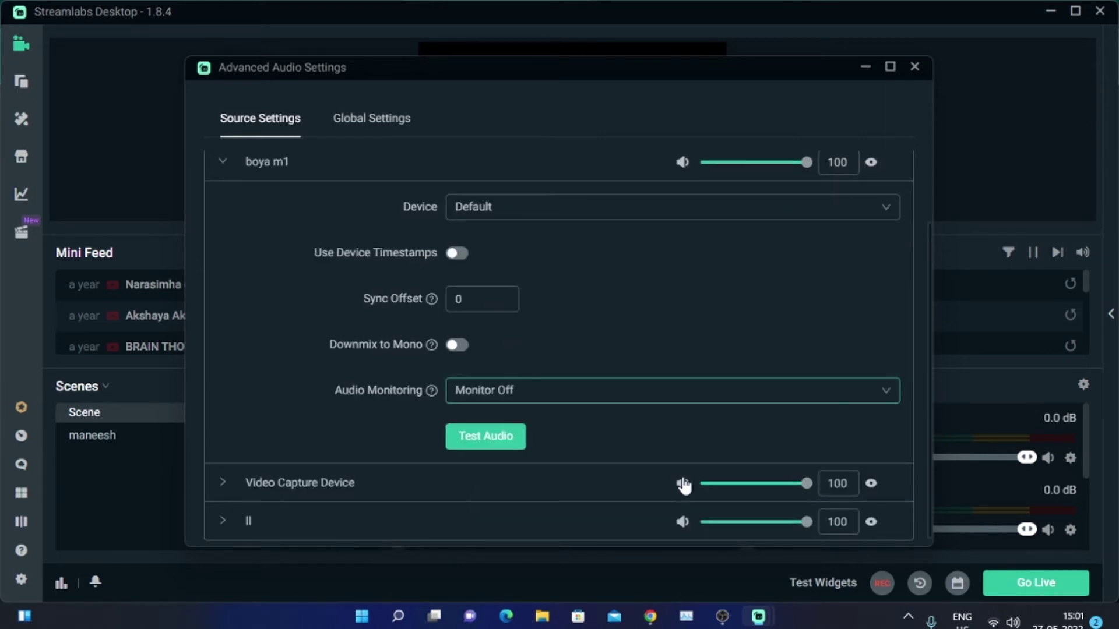
left_click(914, 67)
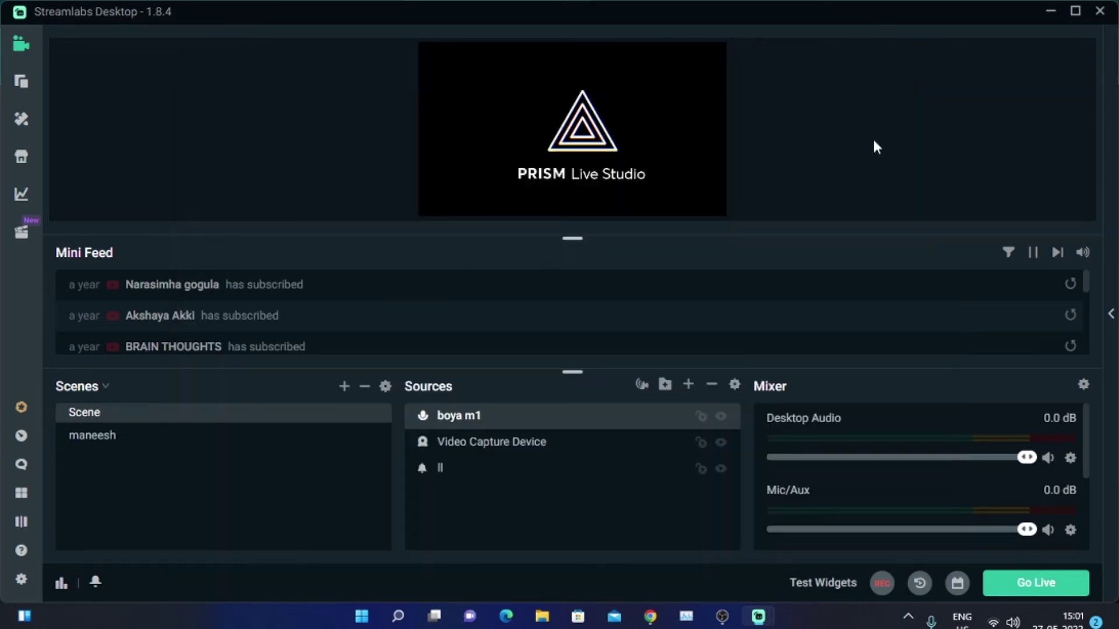
- Choose Media Source as the type for a new source in the scene
left_click(689, 386)
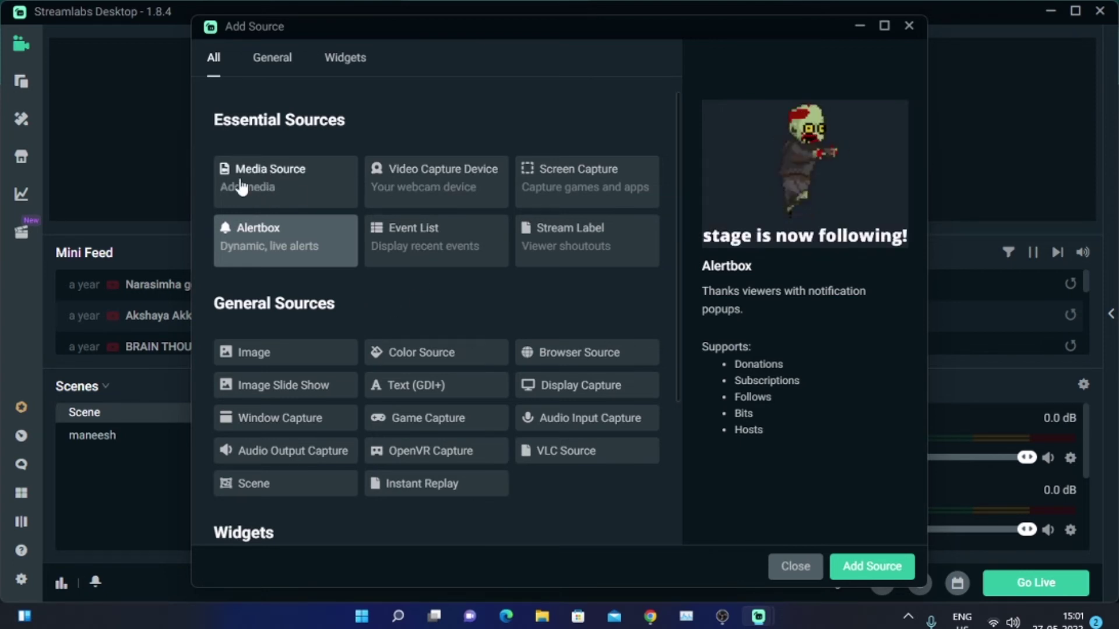
left_click(252, 201)
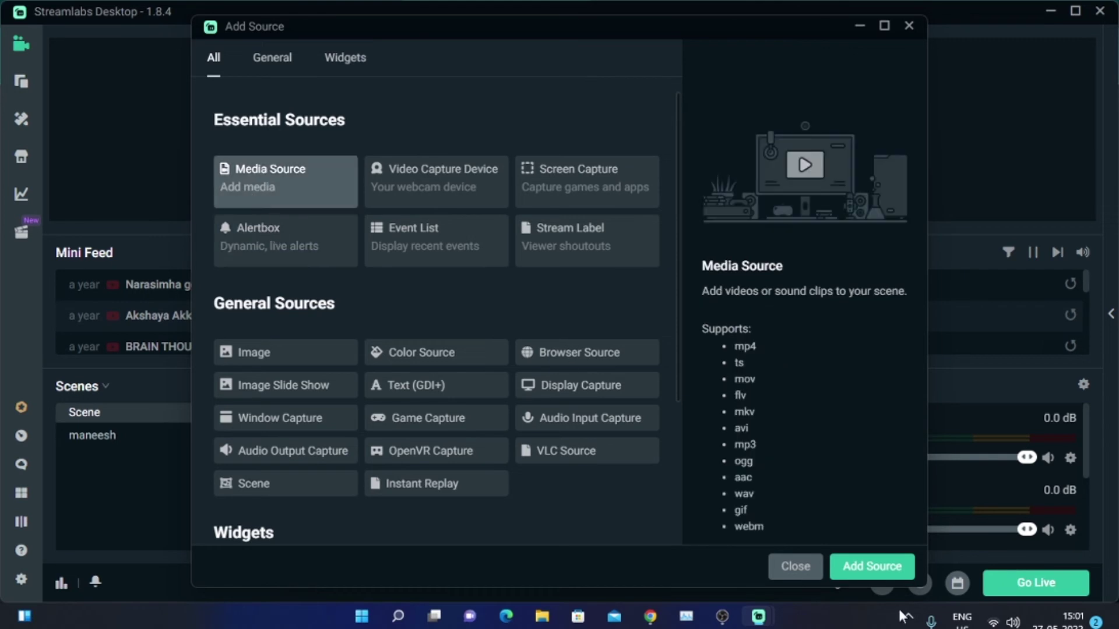